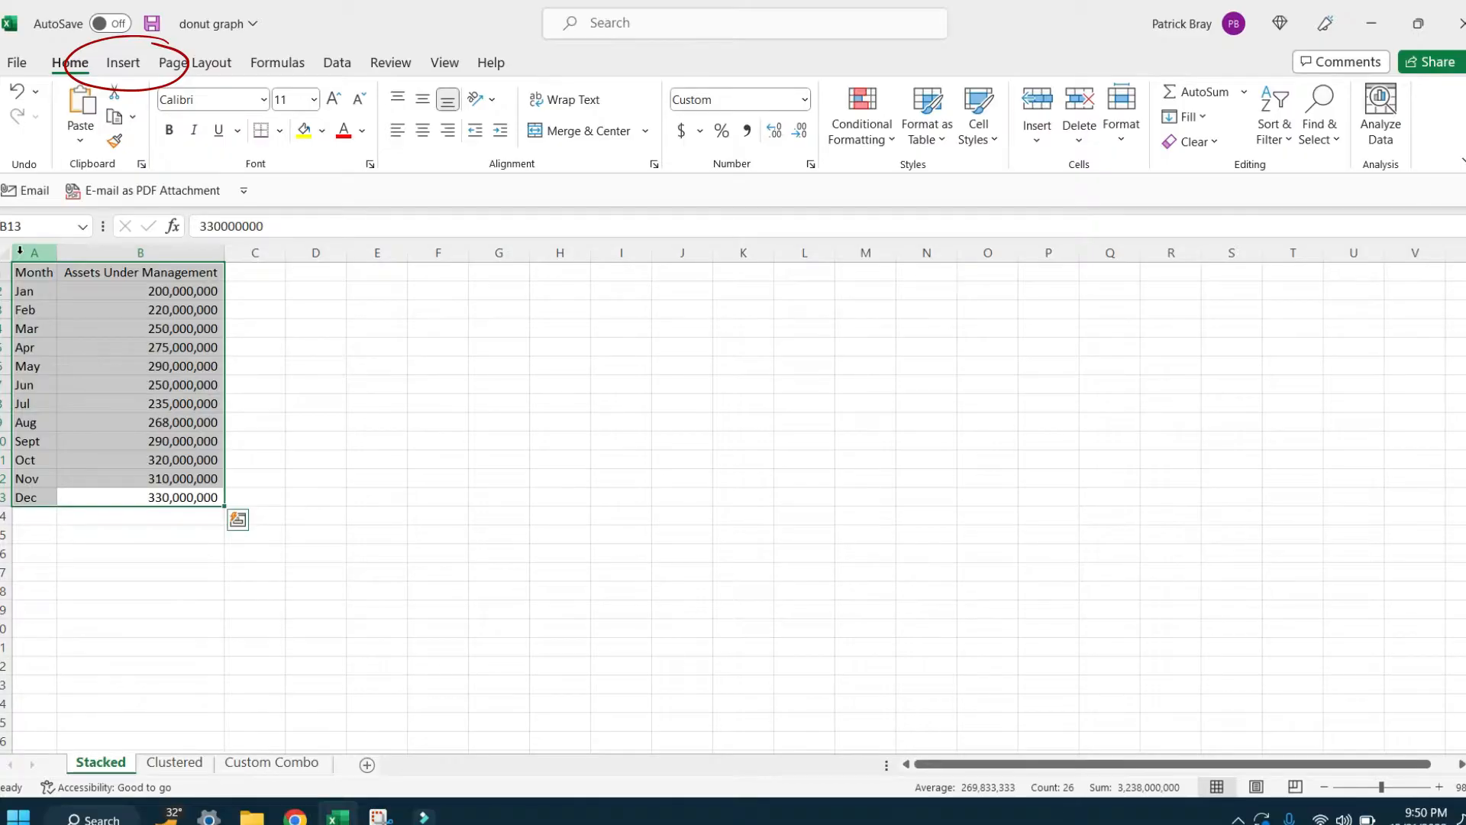
Insert a 2-D clustered column chart from the monthly assets data, then move and enlarge it beside the table
left_click(130, 67)
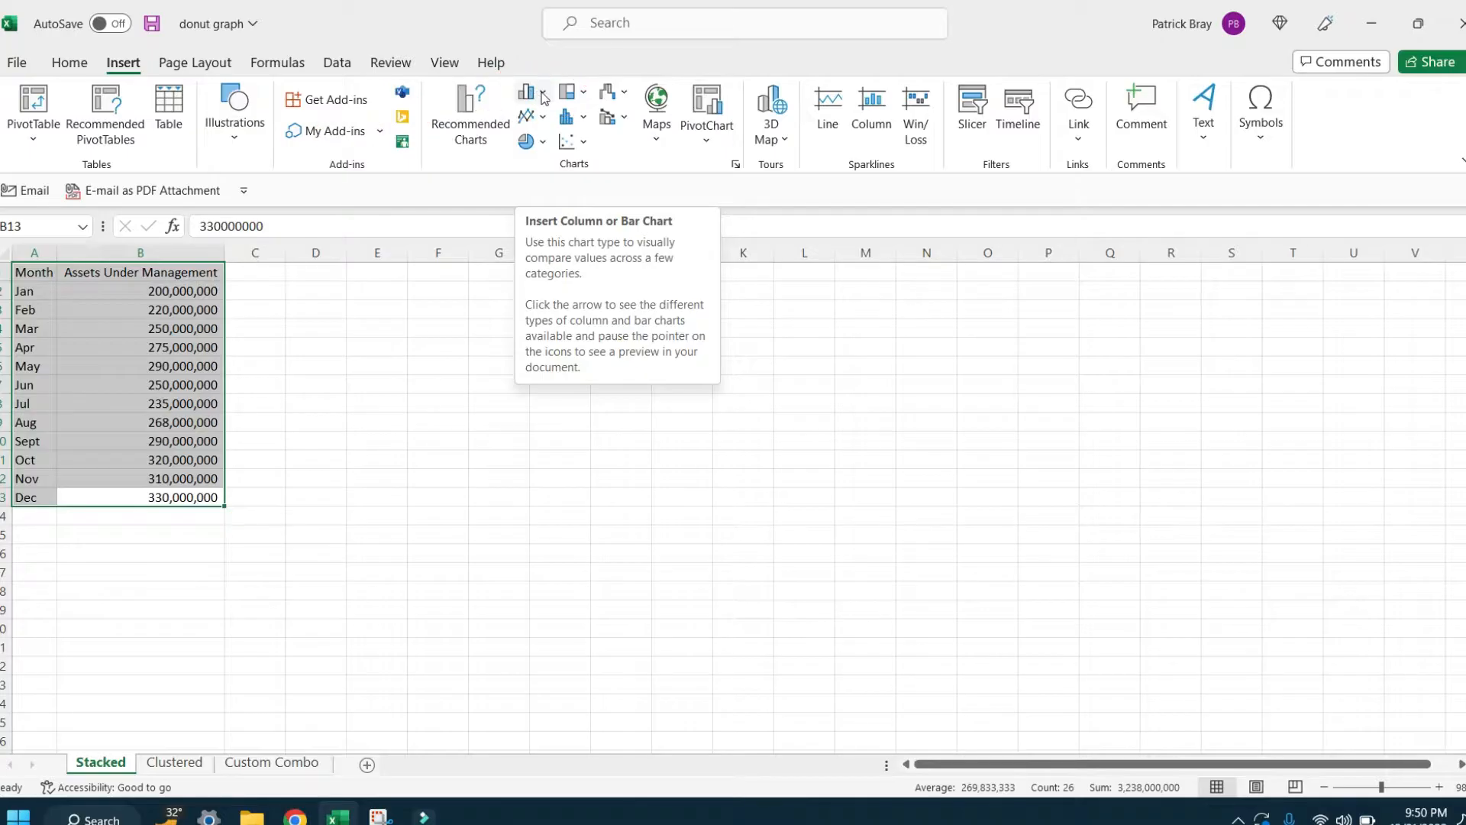
left_click(543, 94)
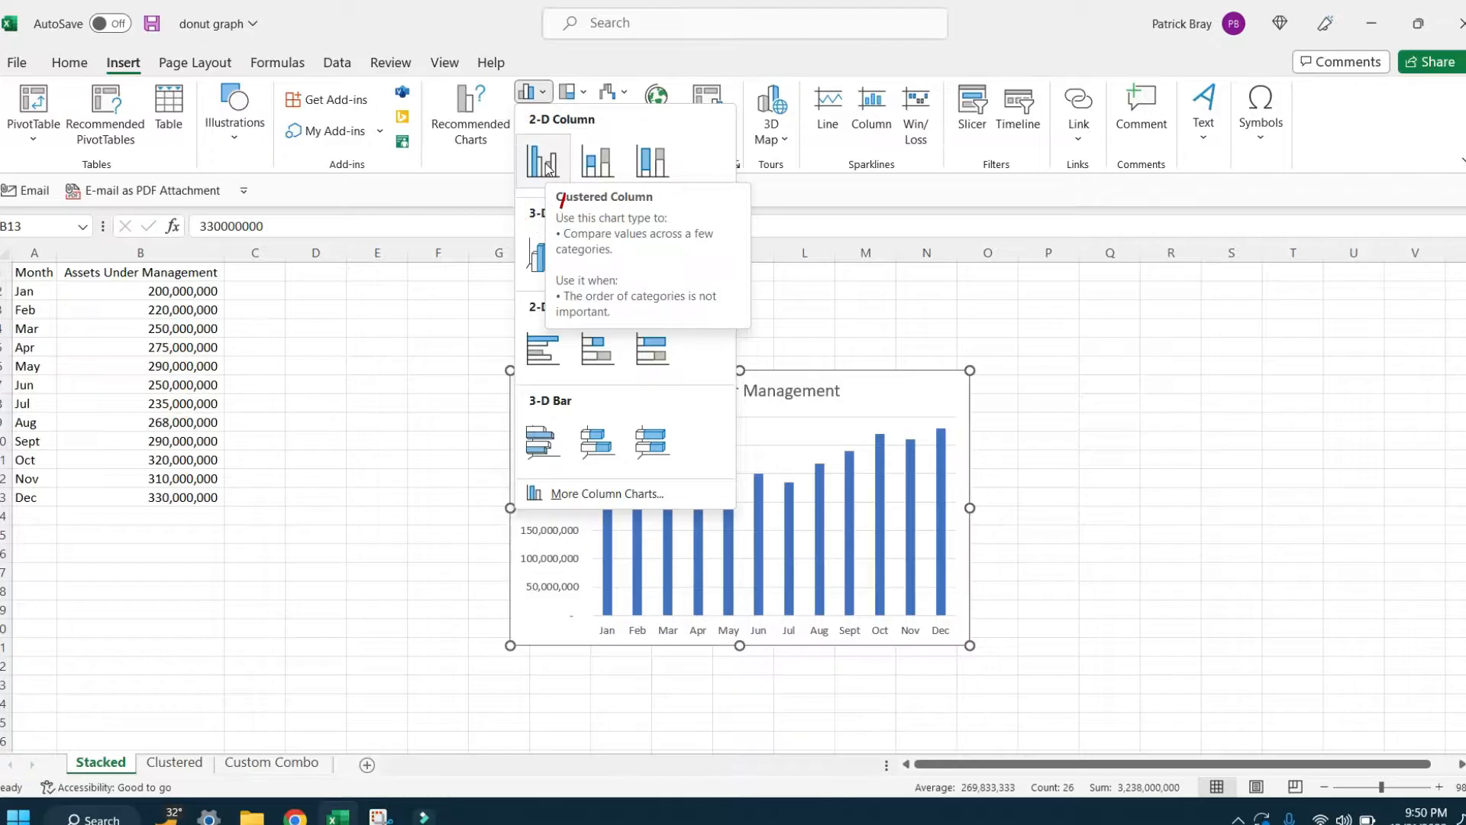
left_click(546, 168)
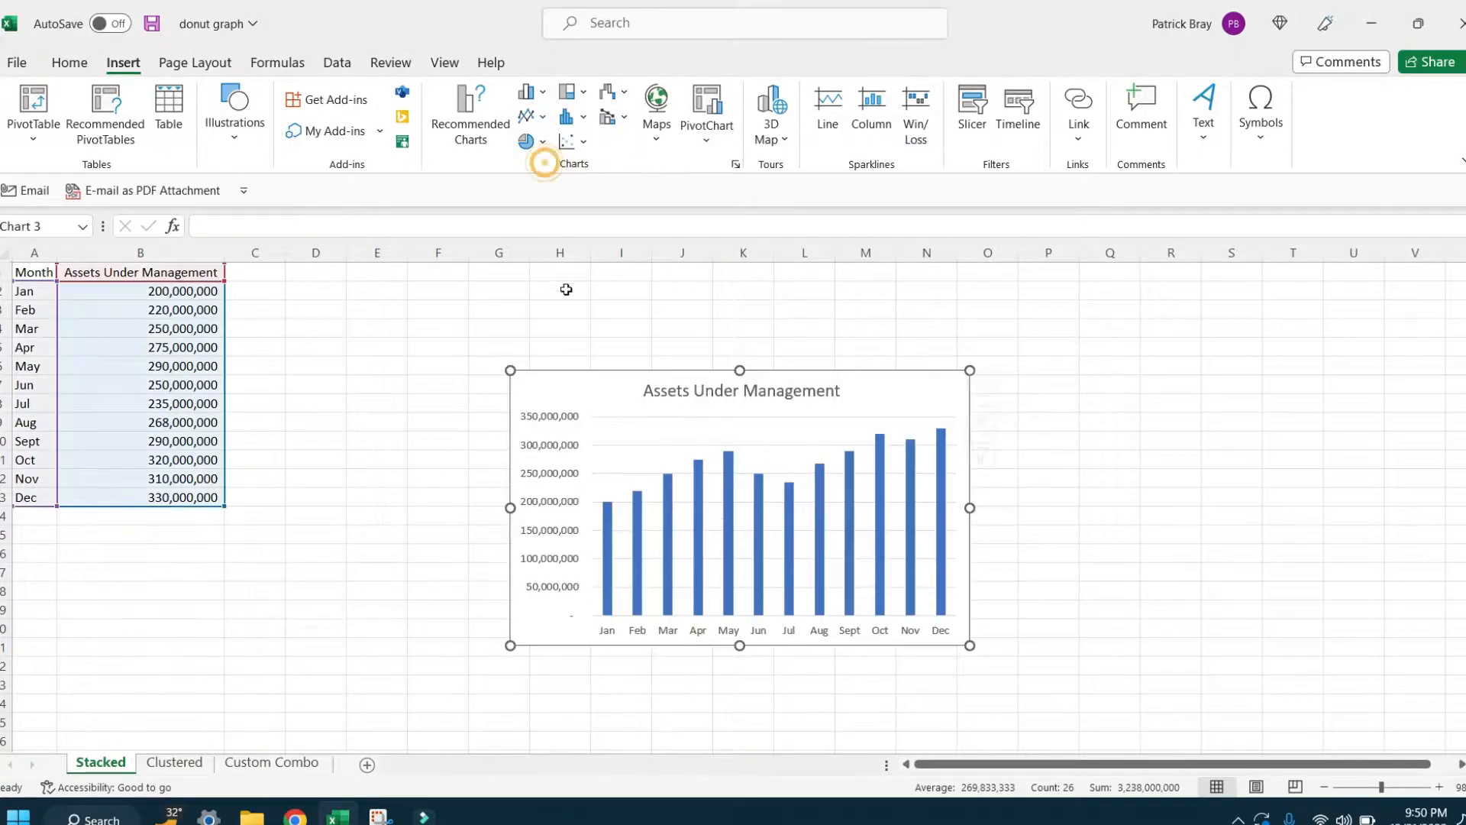
left_click_drag(573, 389, 320, 300)
left_click_drag(719, 556, 1119, 743)
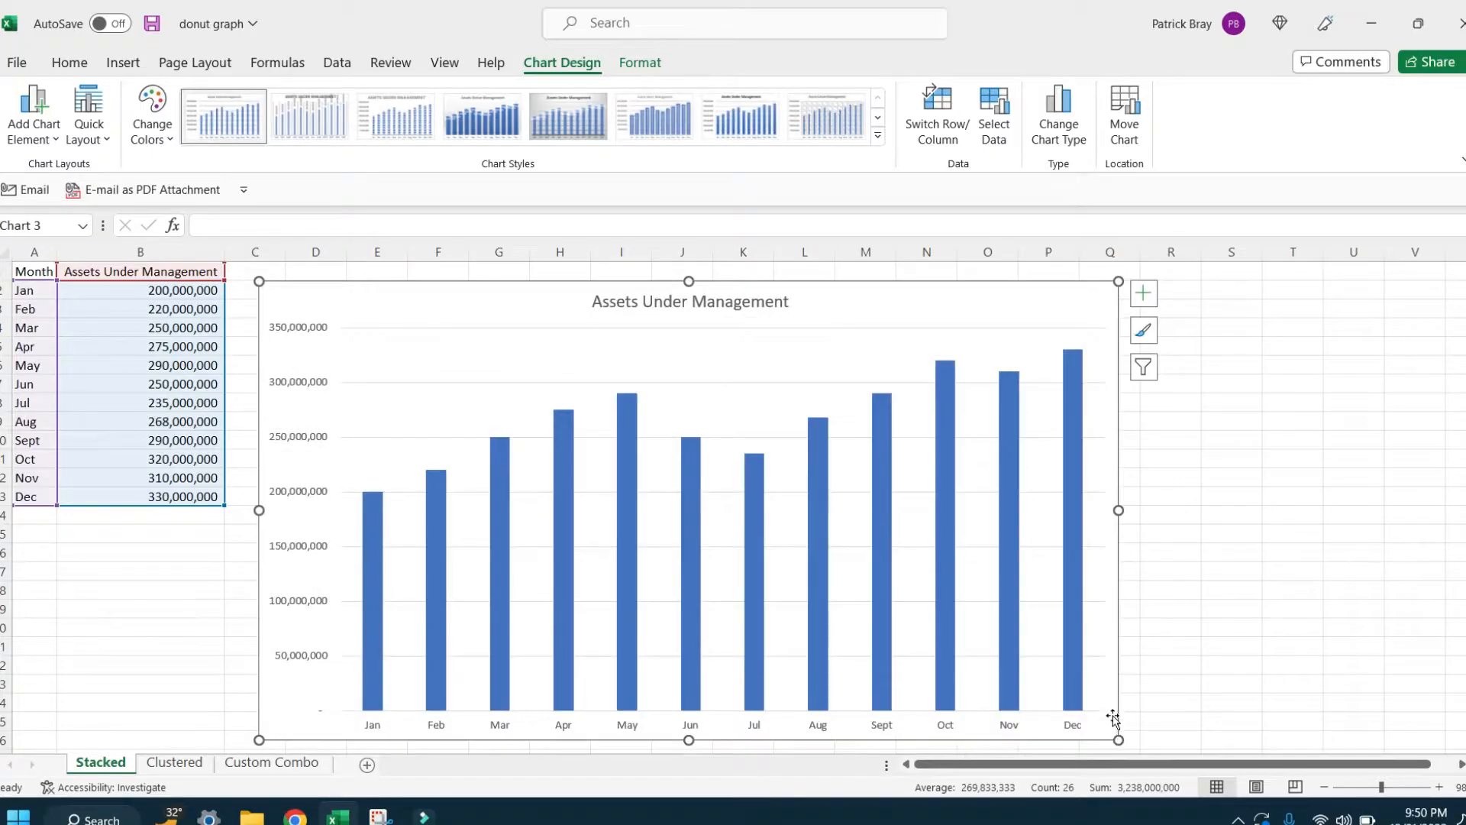
Set the vertical axis labels to 10.5 pt bold
left_click(294, 383)
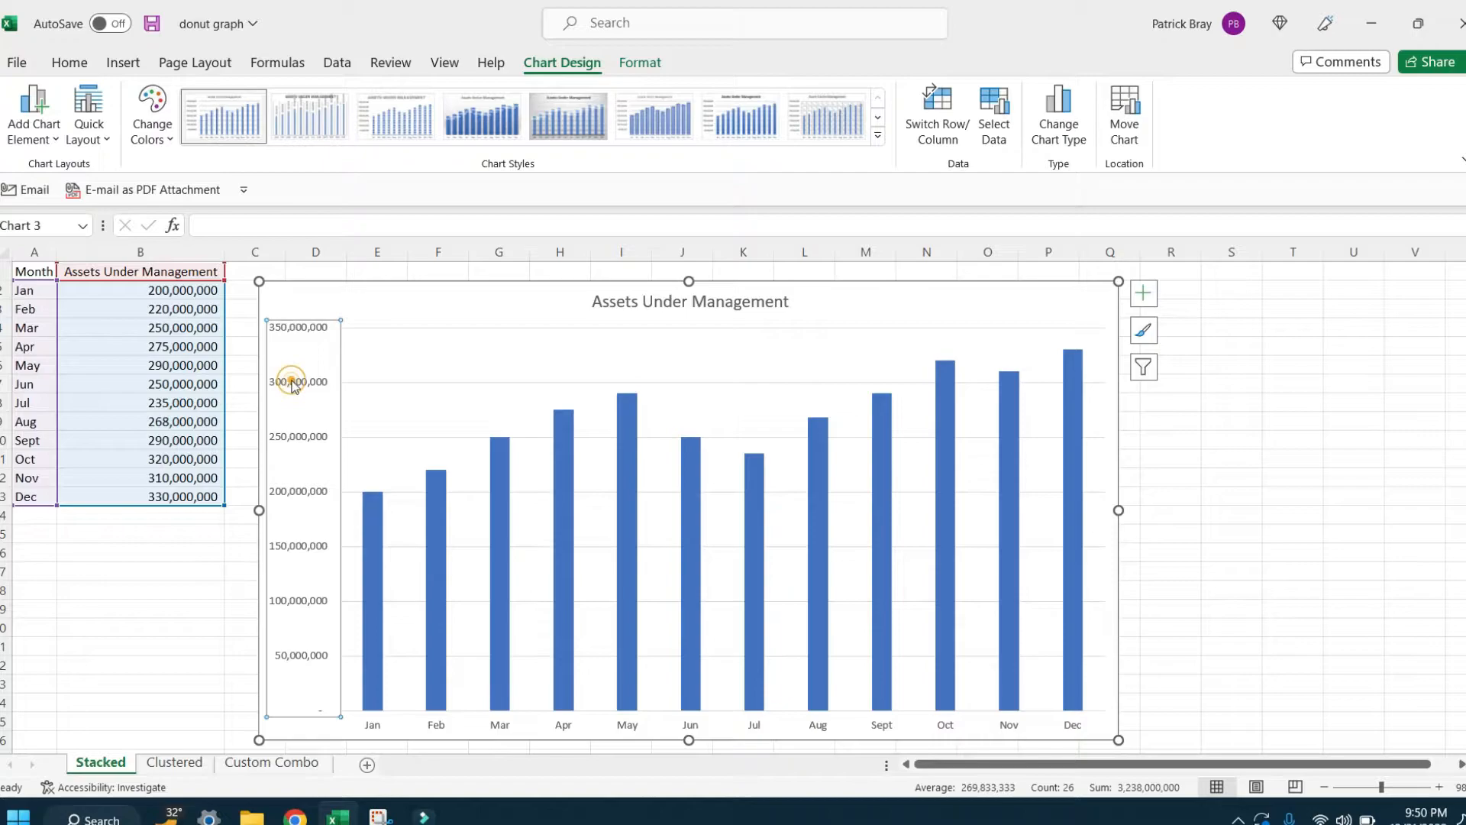
left_click(75, 69)
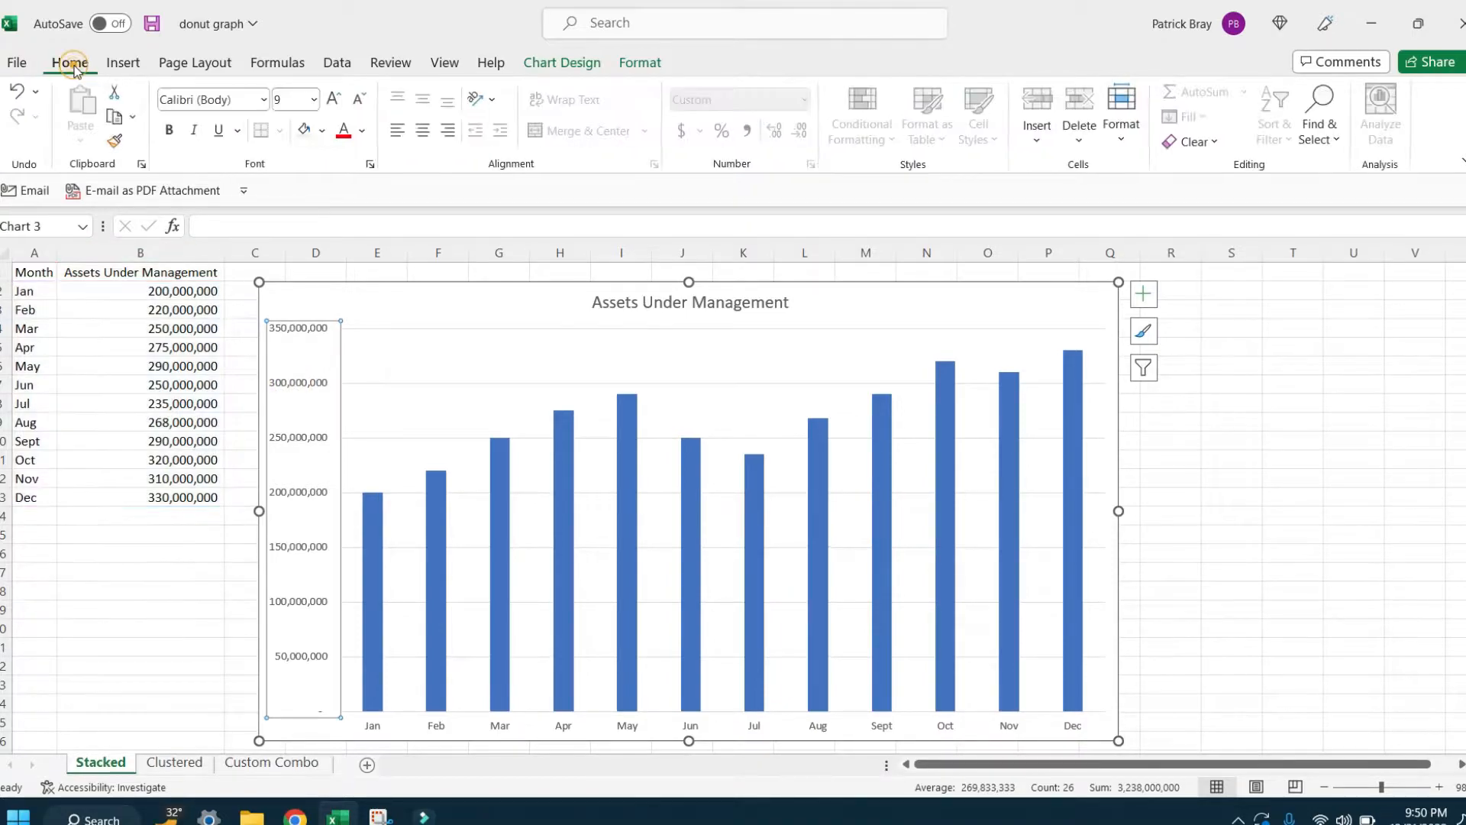
left_click(334, 101)
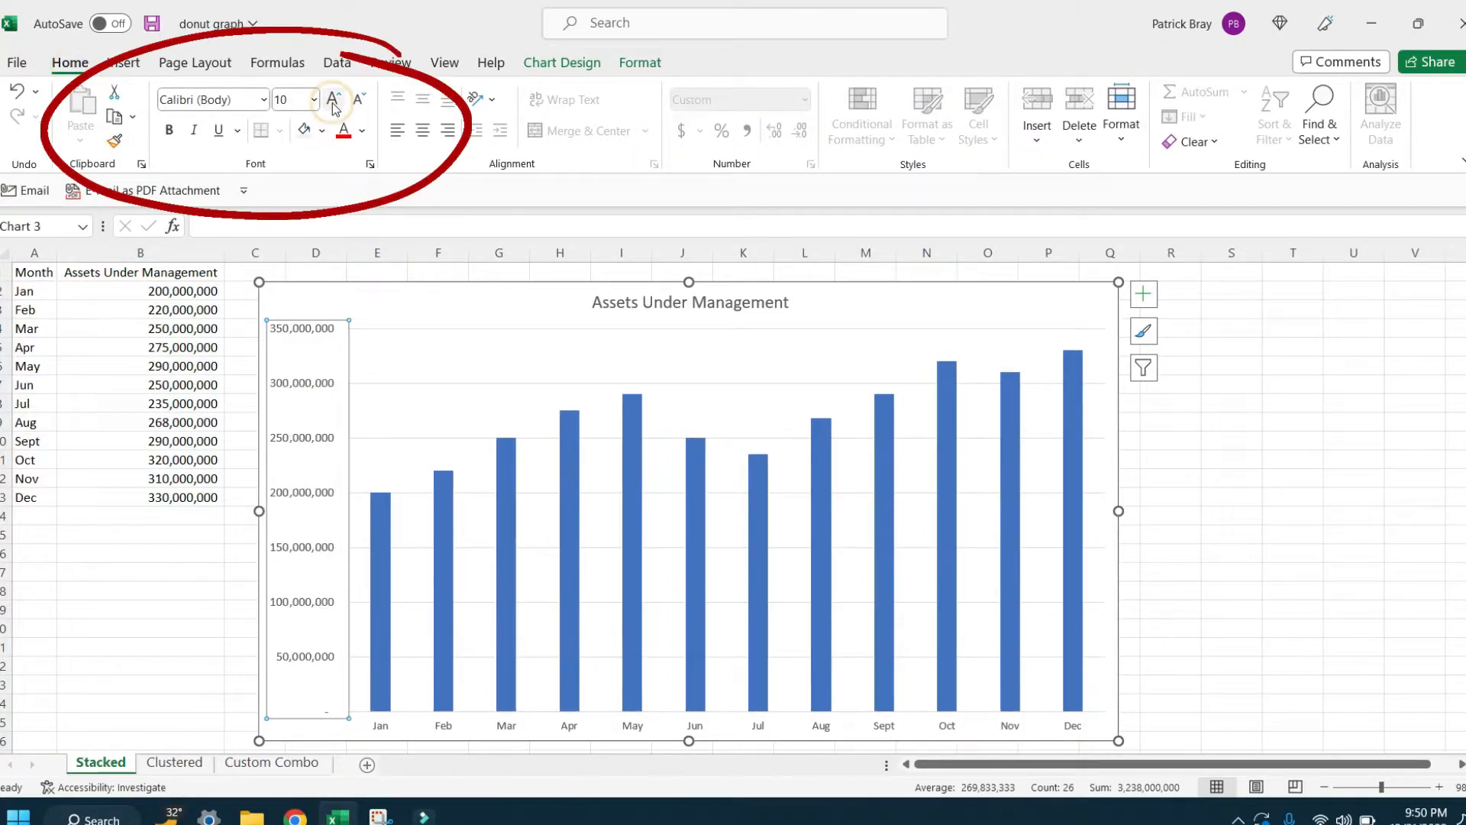
left_click(333, 100)
left_click(170, 132)
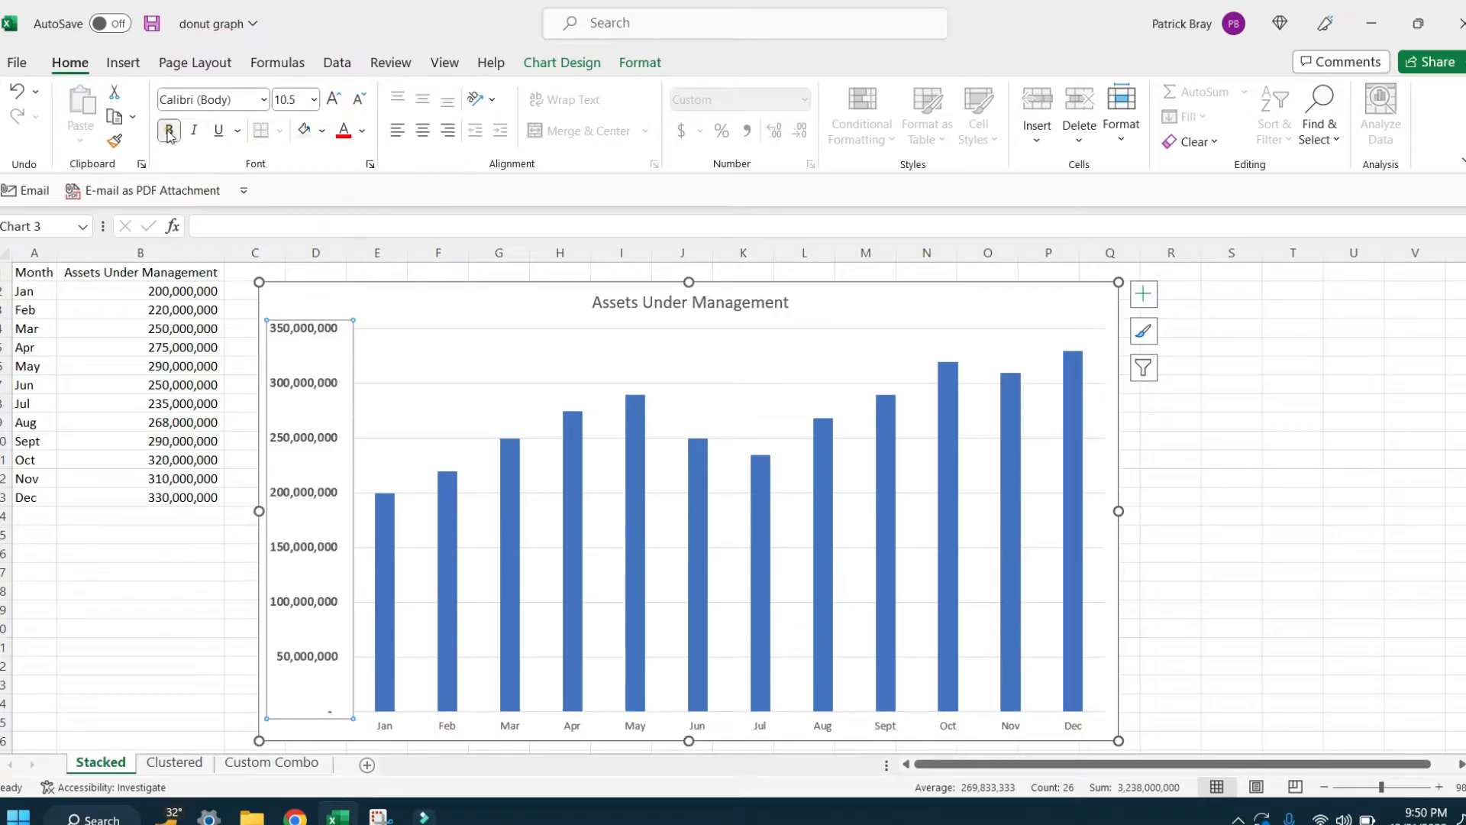
Set the horizontal axis month labels to 10.5 pt bold
left_click(450, 727)
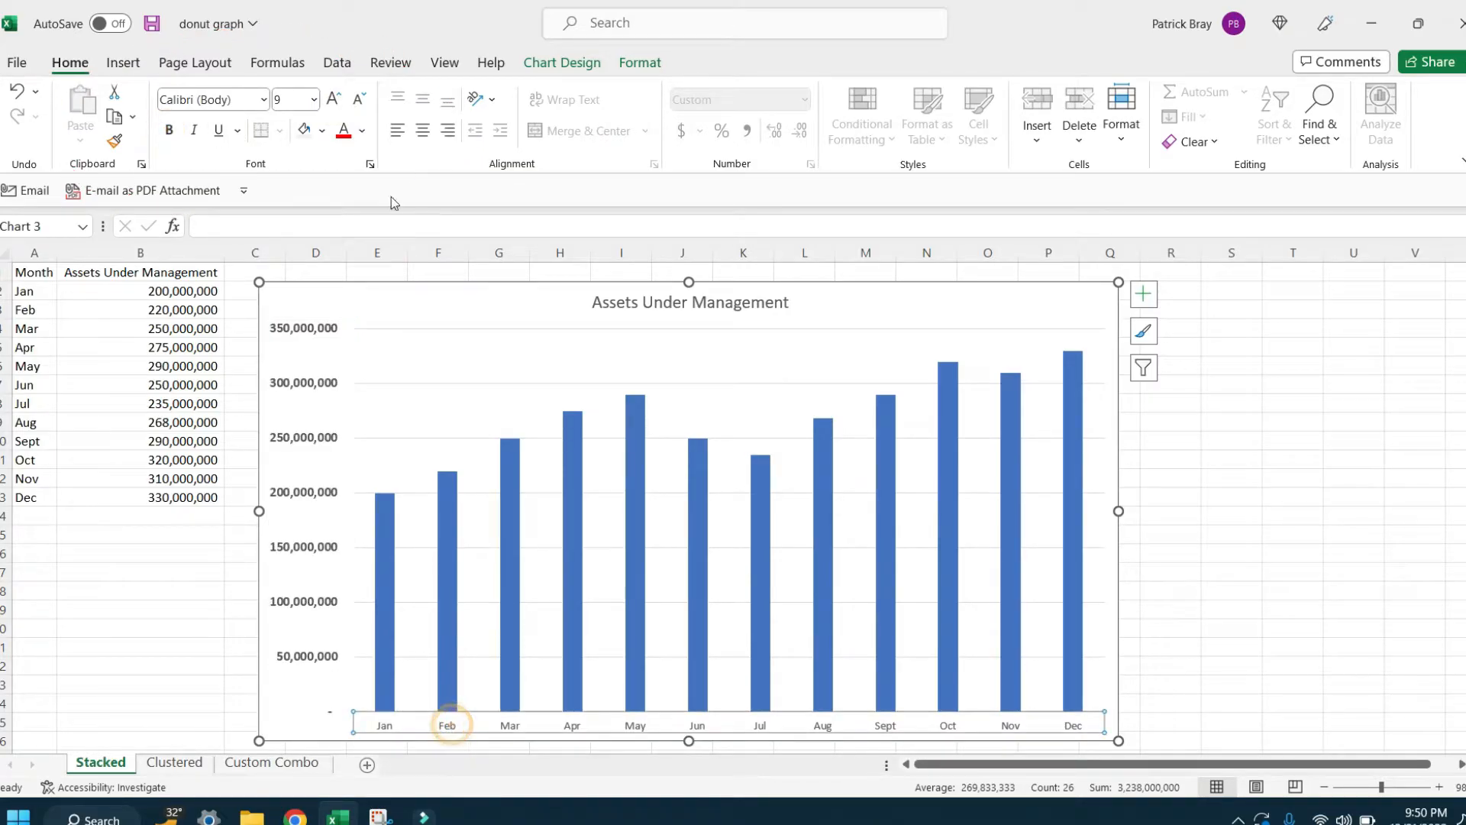
left_click(334, 100)
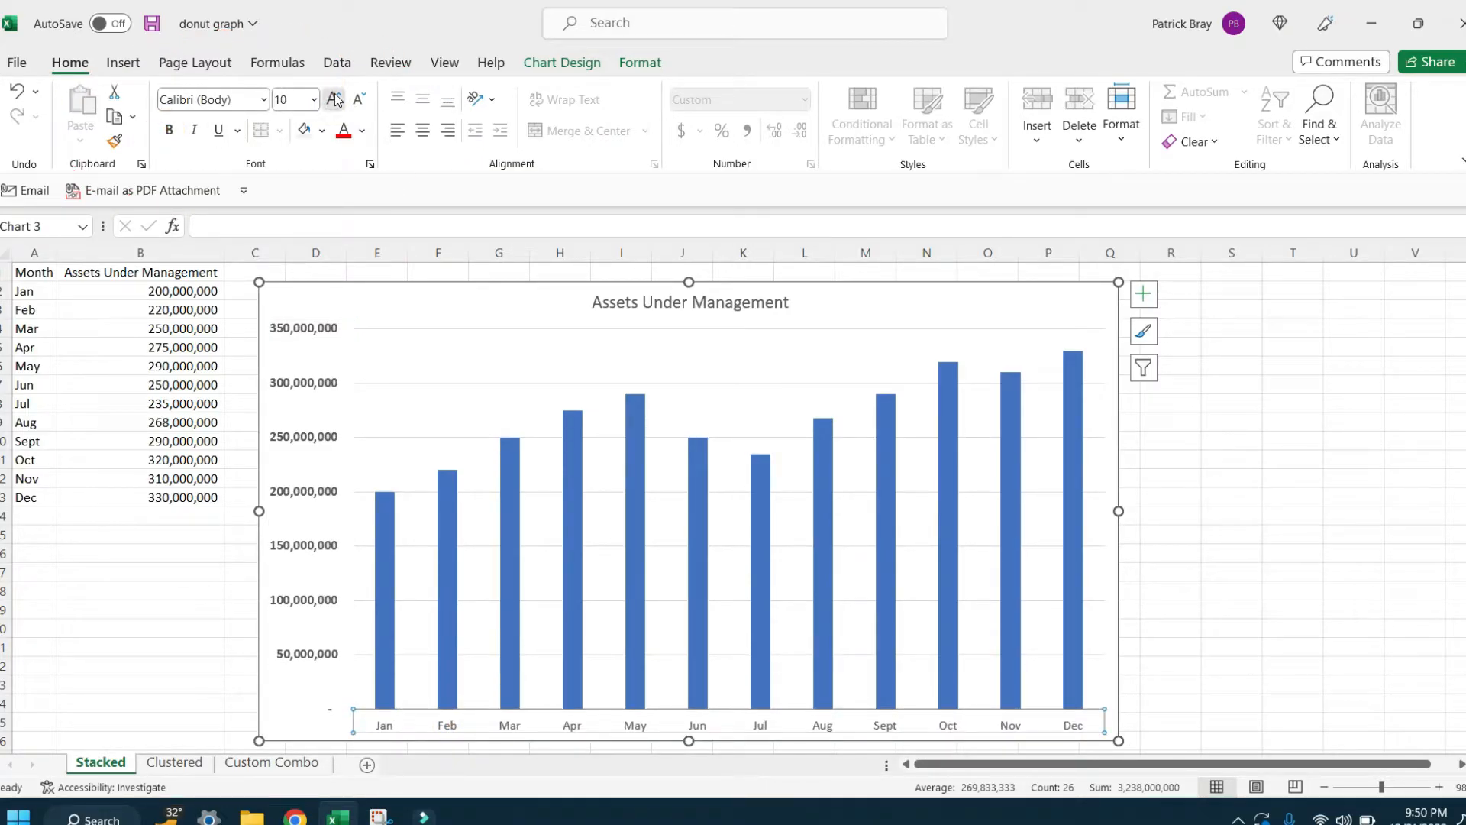
left_click(334, 100)
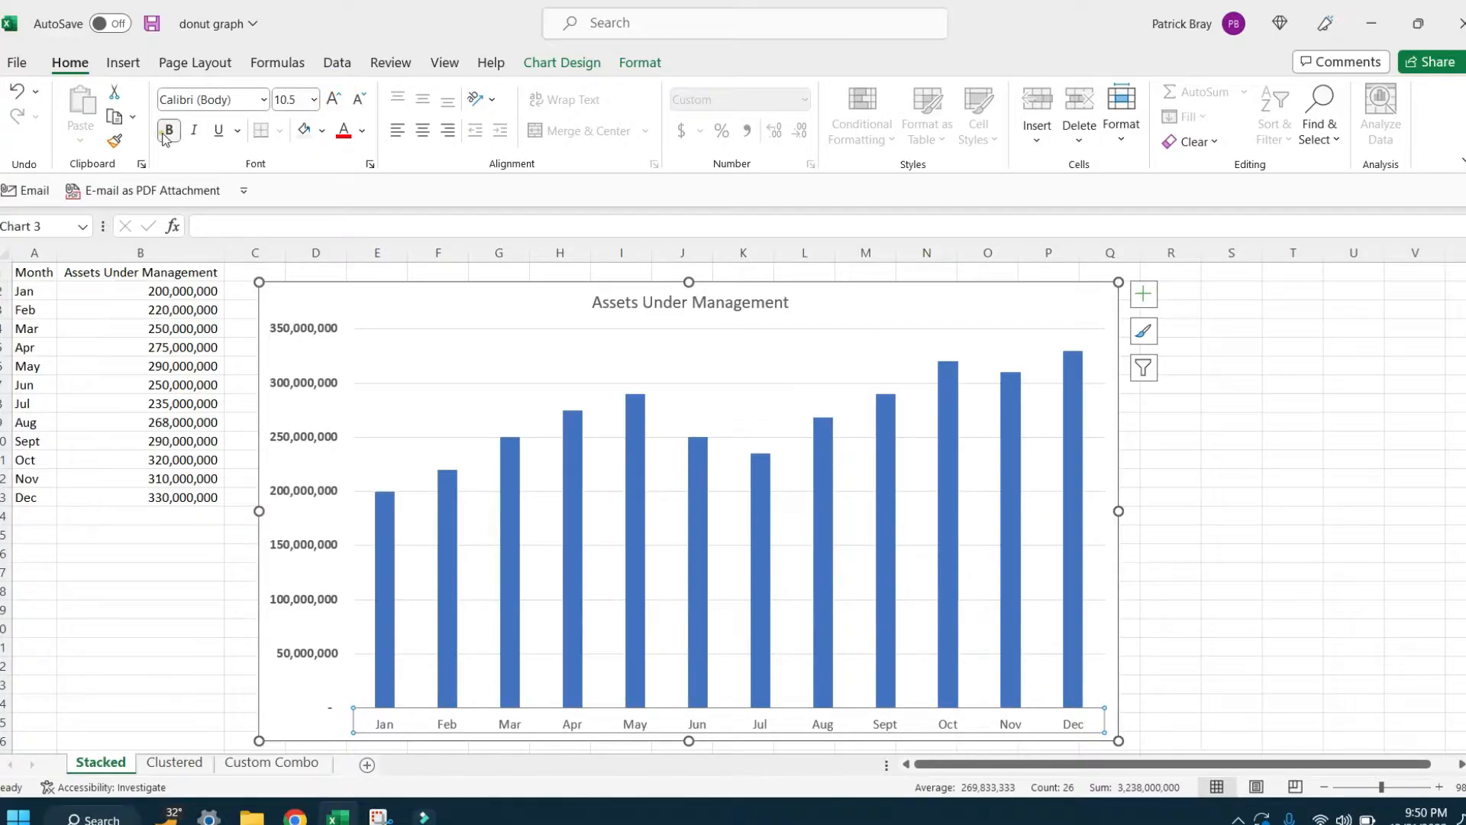
left_click(166, 135)
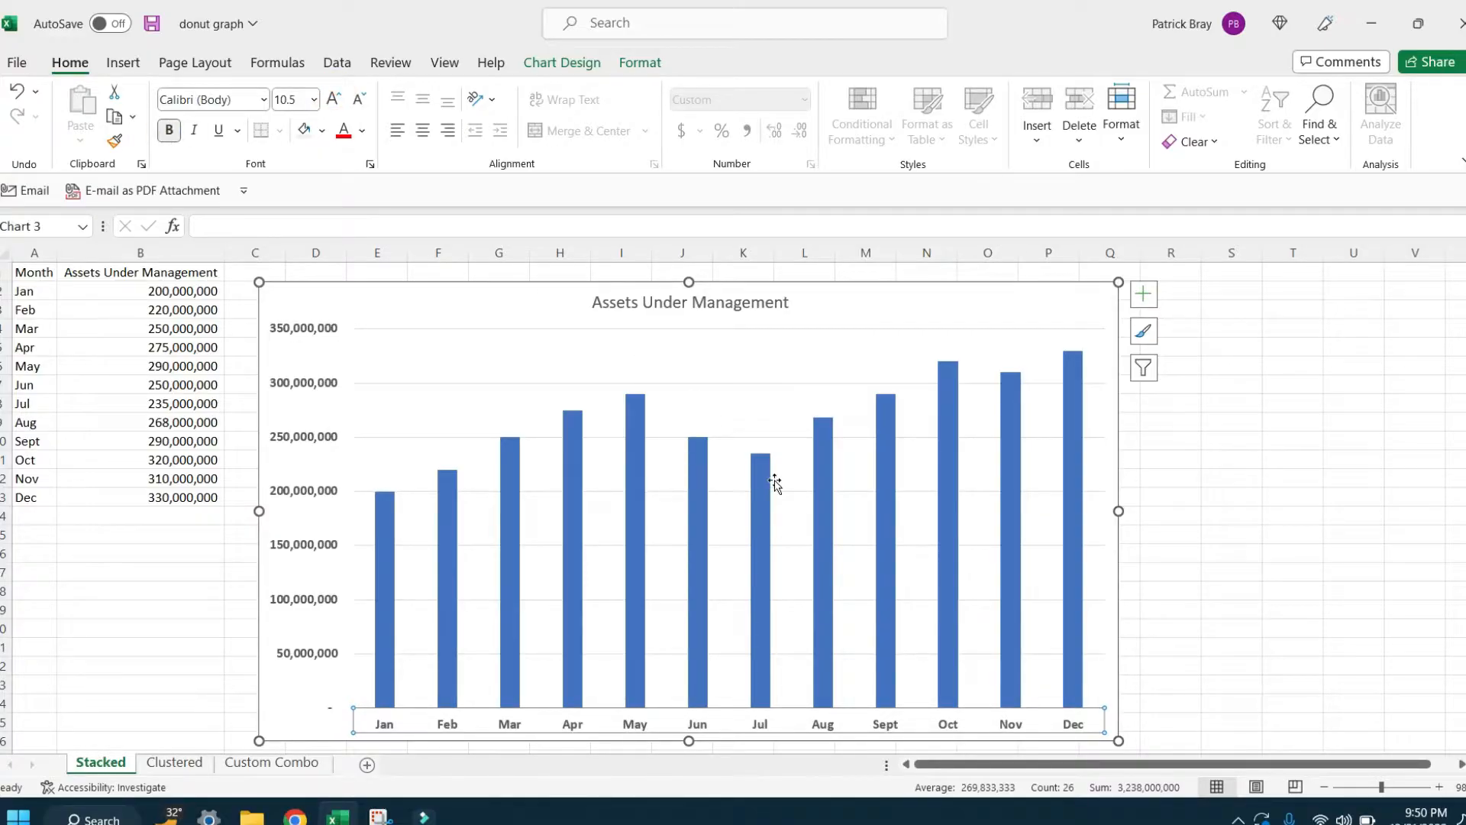
Widen the chart columns by setting the data series gap width to 58%
right_click(759, 534)
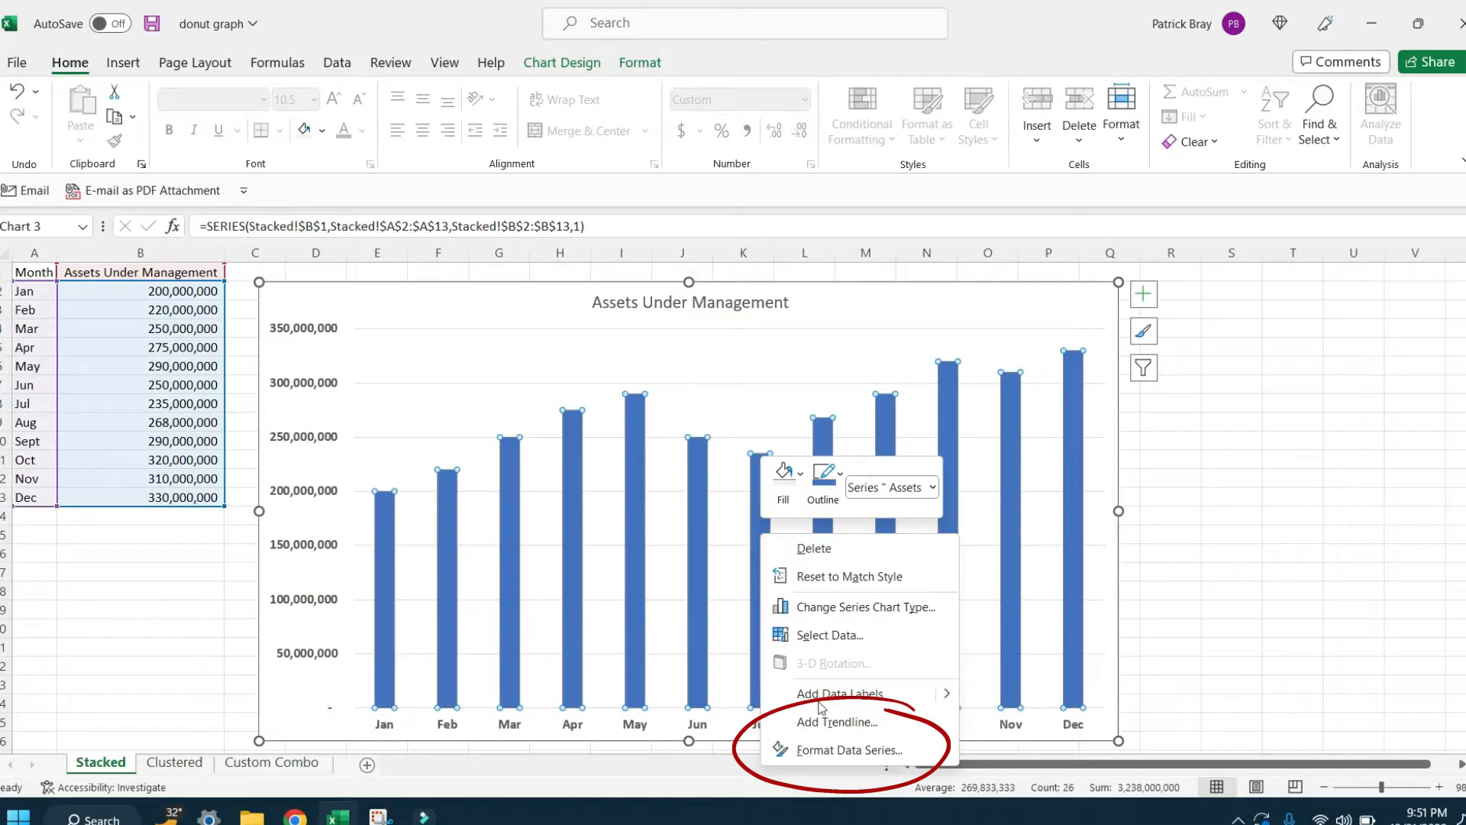
left_click(836, 750)
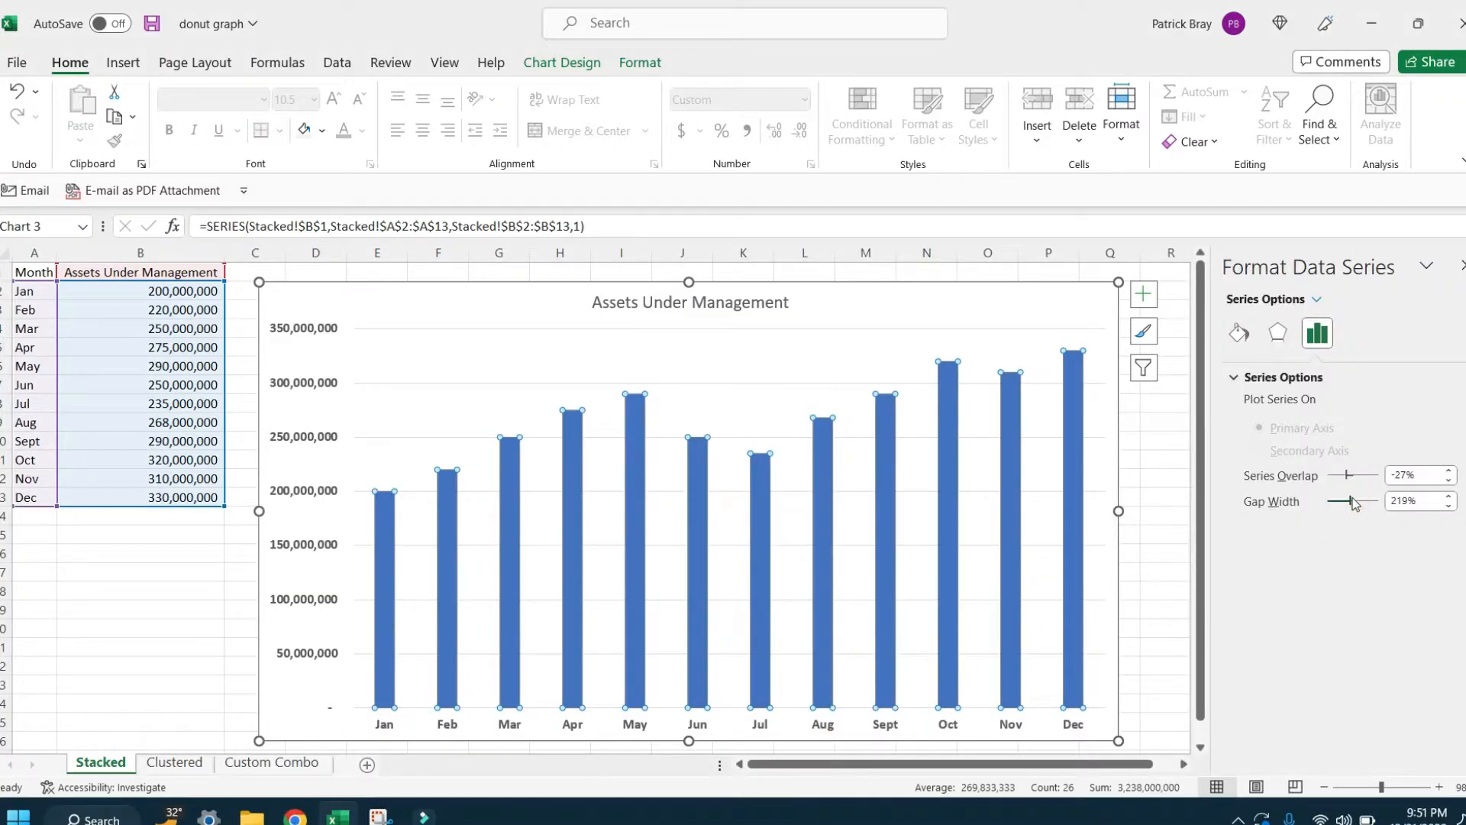
left_click_drag(1352, 502, 1339, 502)
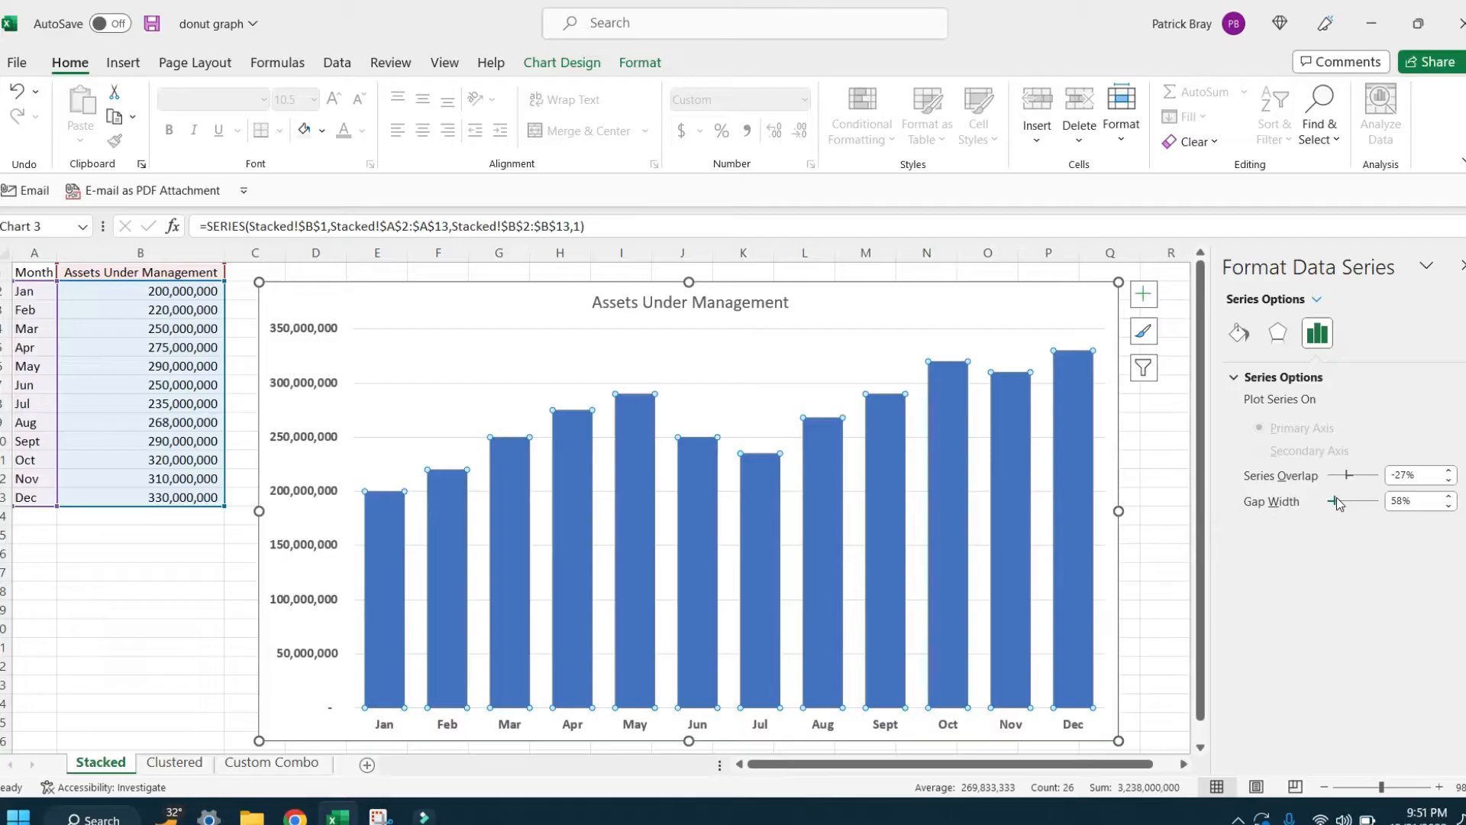
left_click(726, 410)
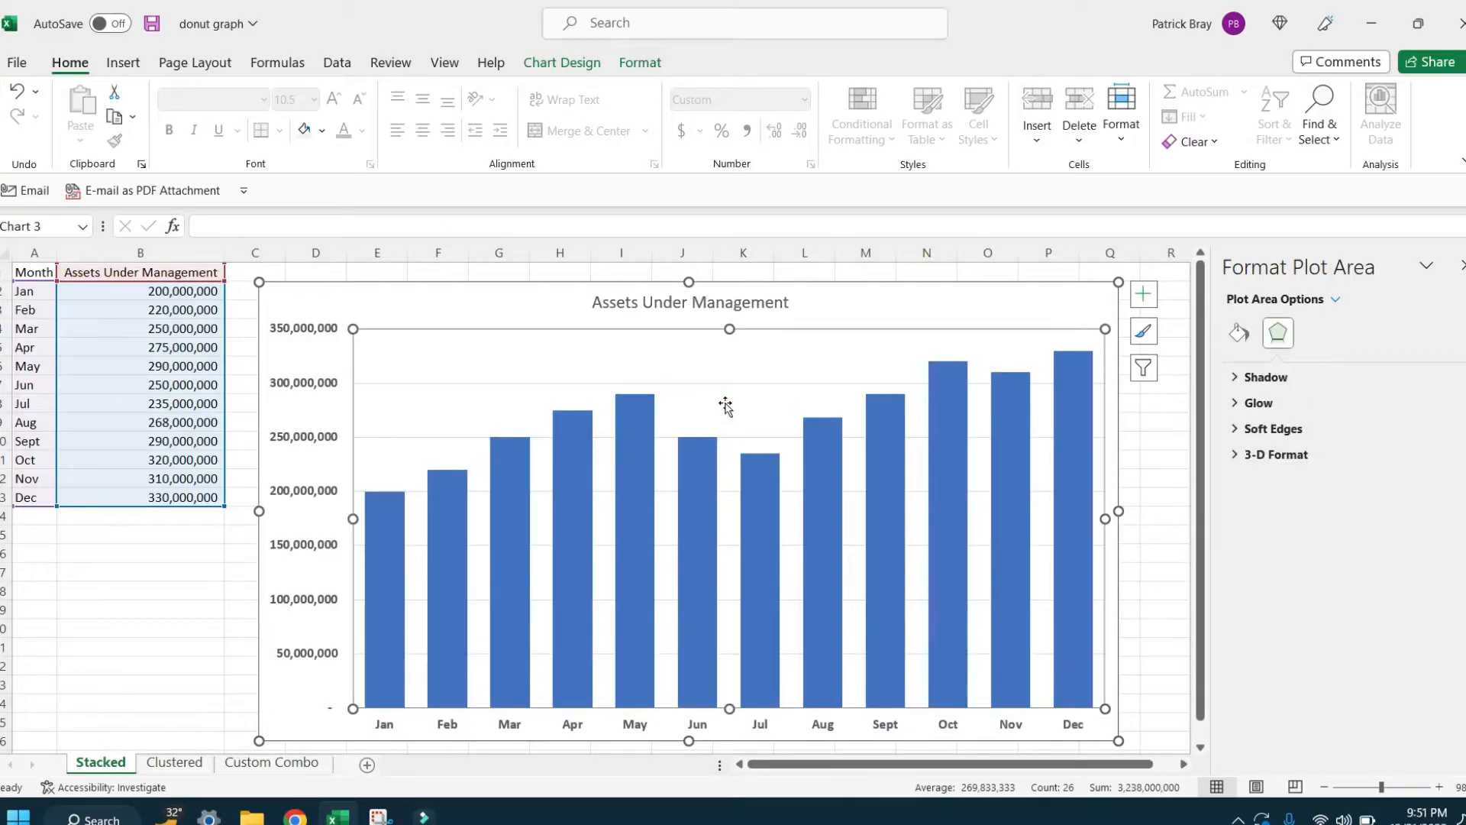
Set the vertical axis maximum bound to 400000000
left_click(334, 396)
right_click(328, 386)
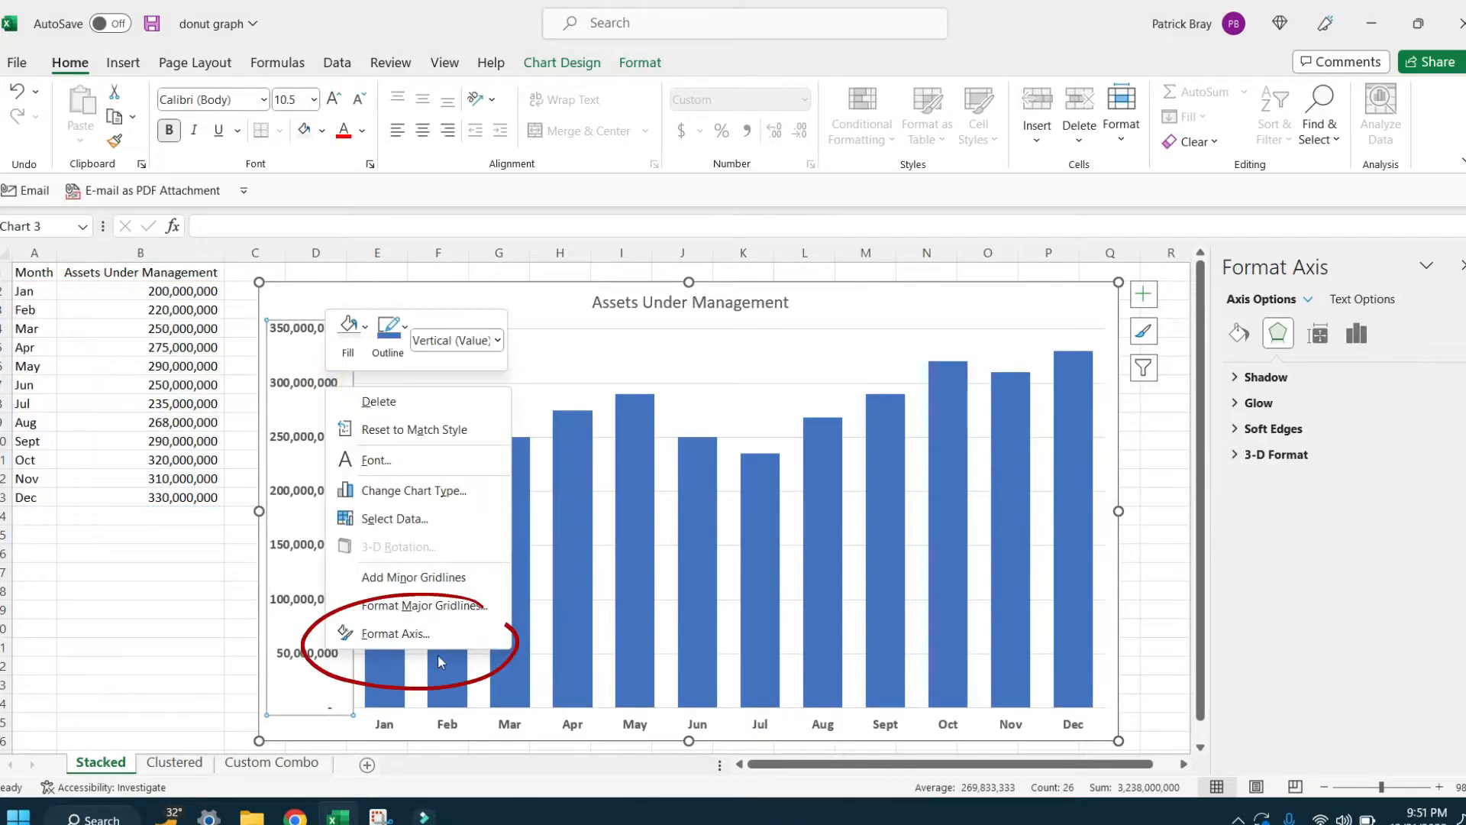
left_click(430, 633)
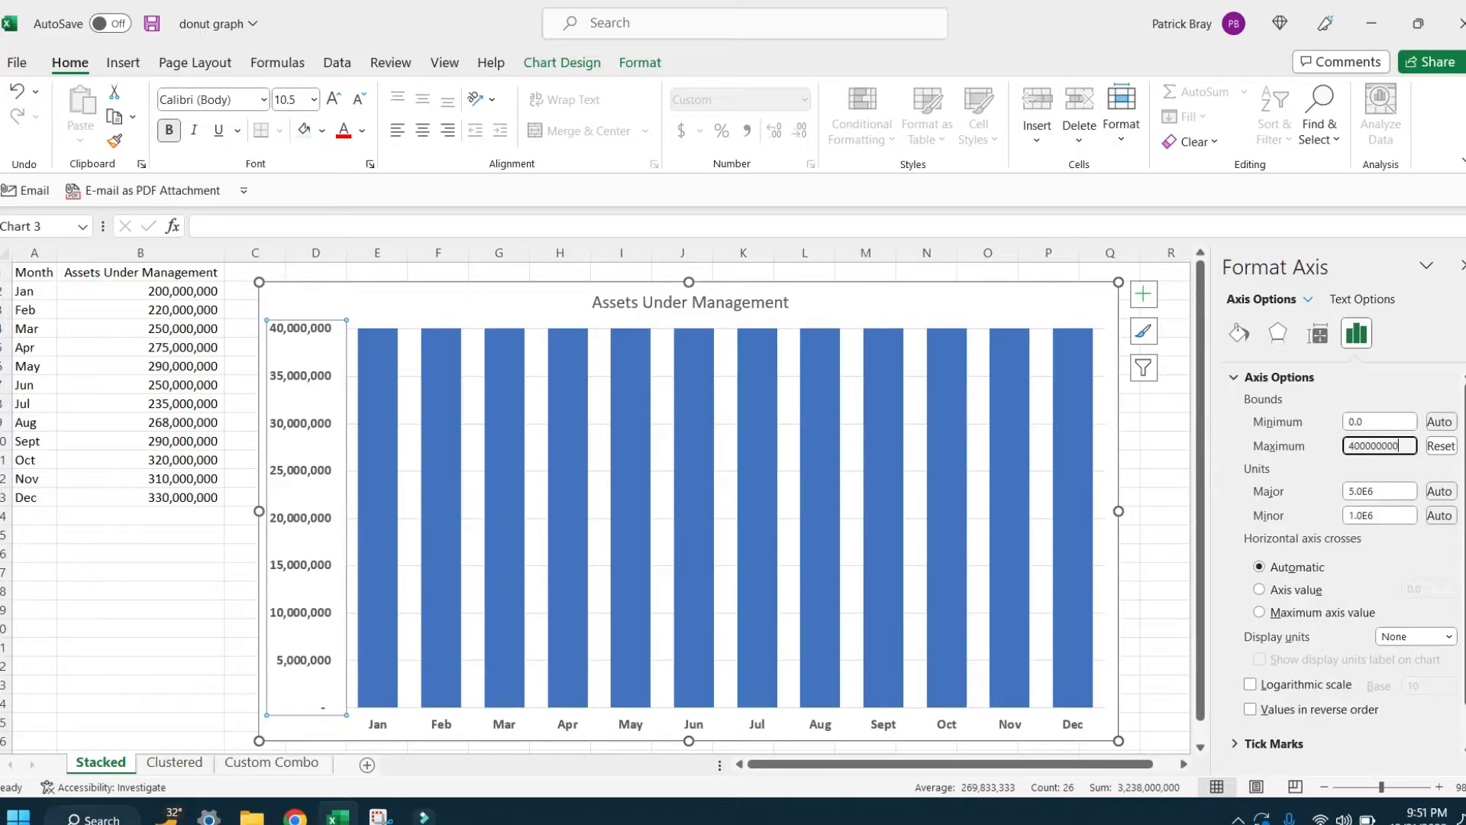
key("Tab")
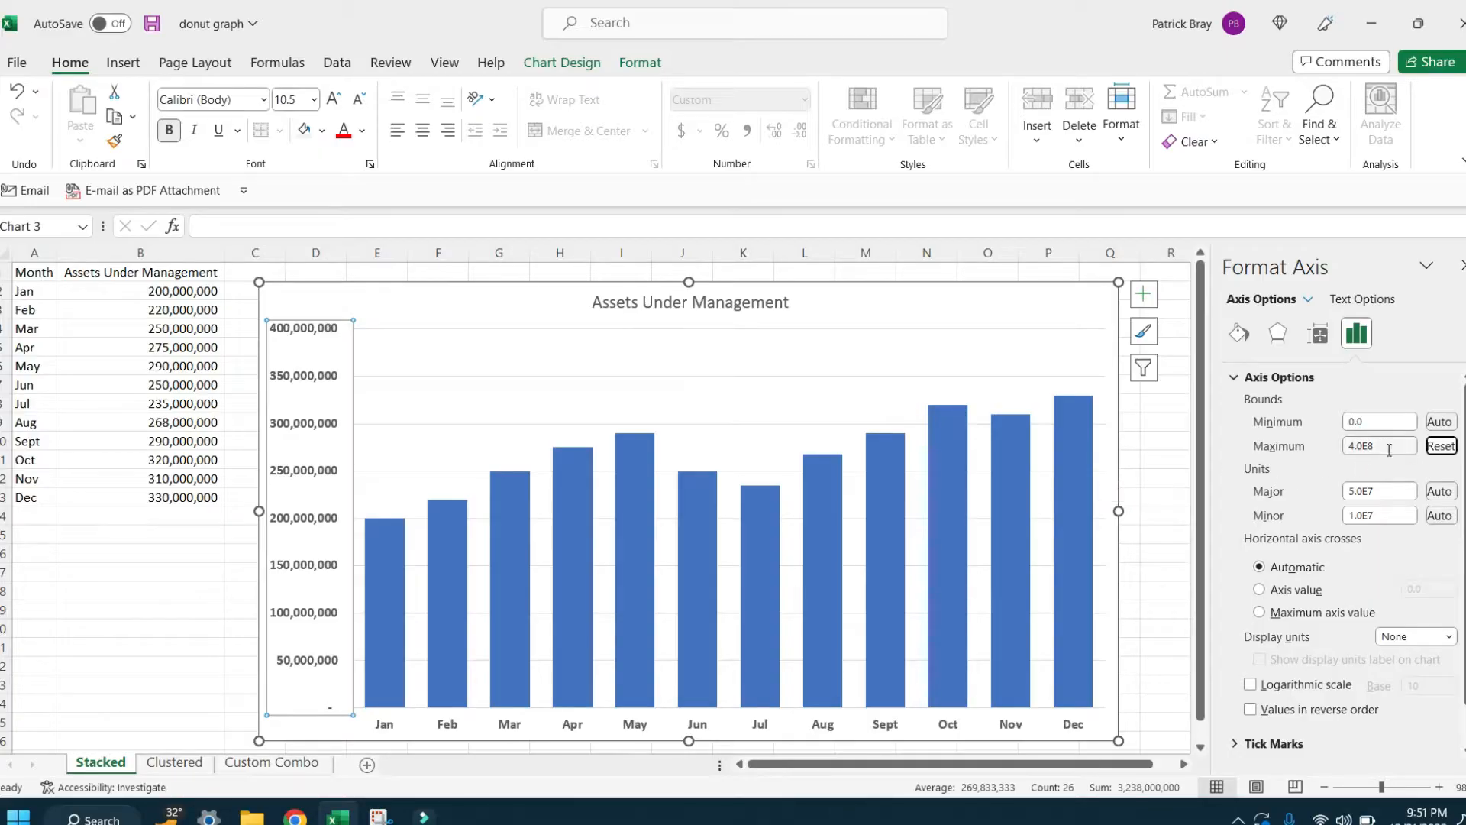
Stretch the plot area up to the chart's upper edge and shift the chart title down inside it
left_click(798, 405)
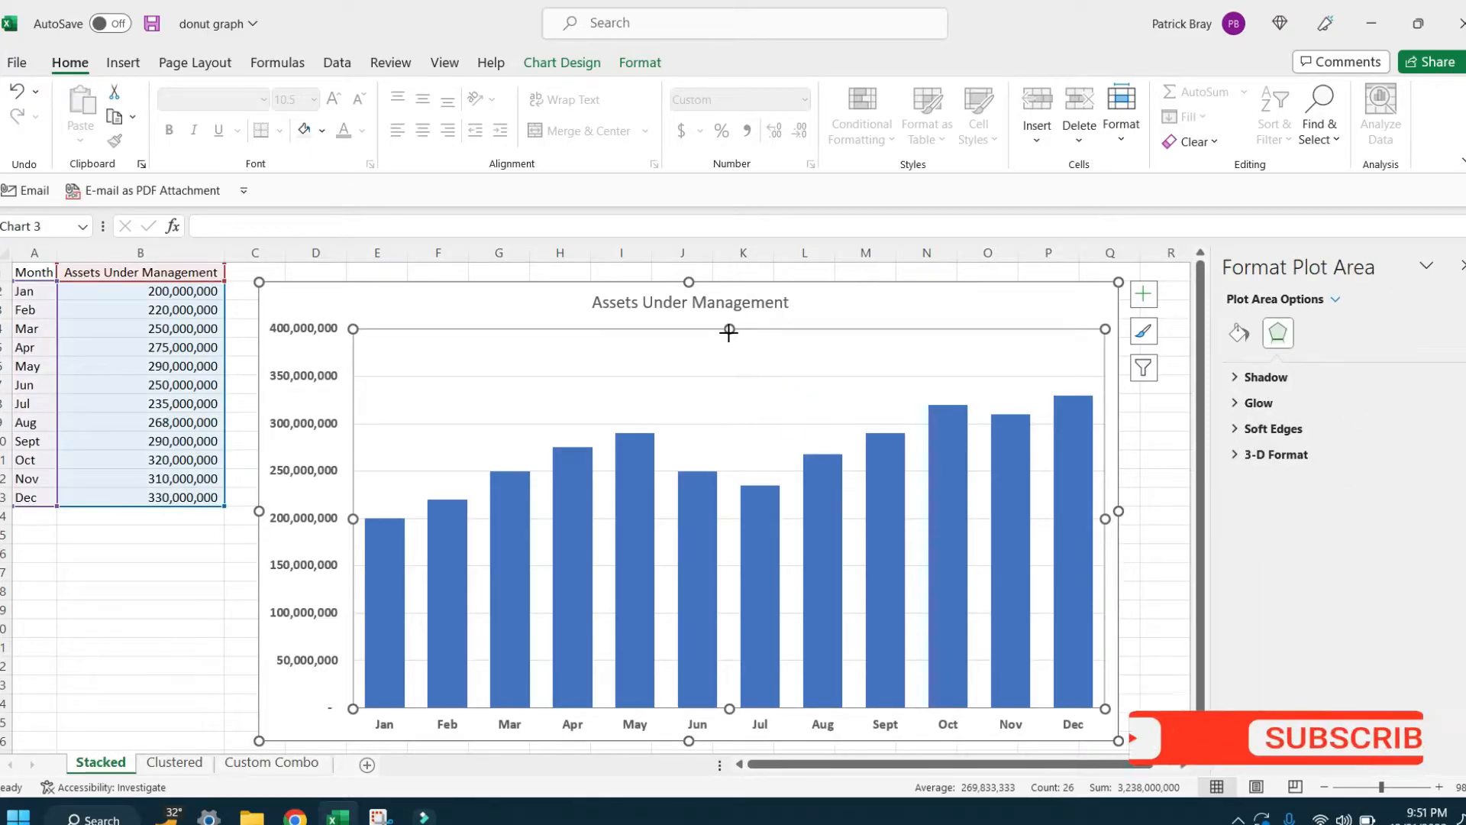
left_click_drag(729, 331, 739, 288)
left_click(719, 300)
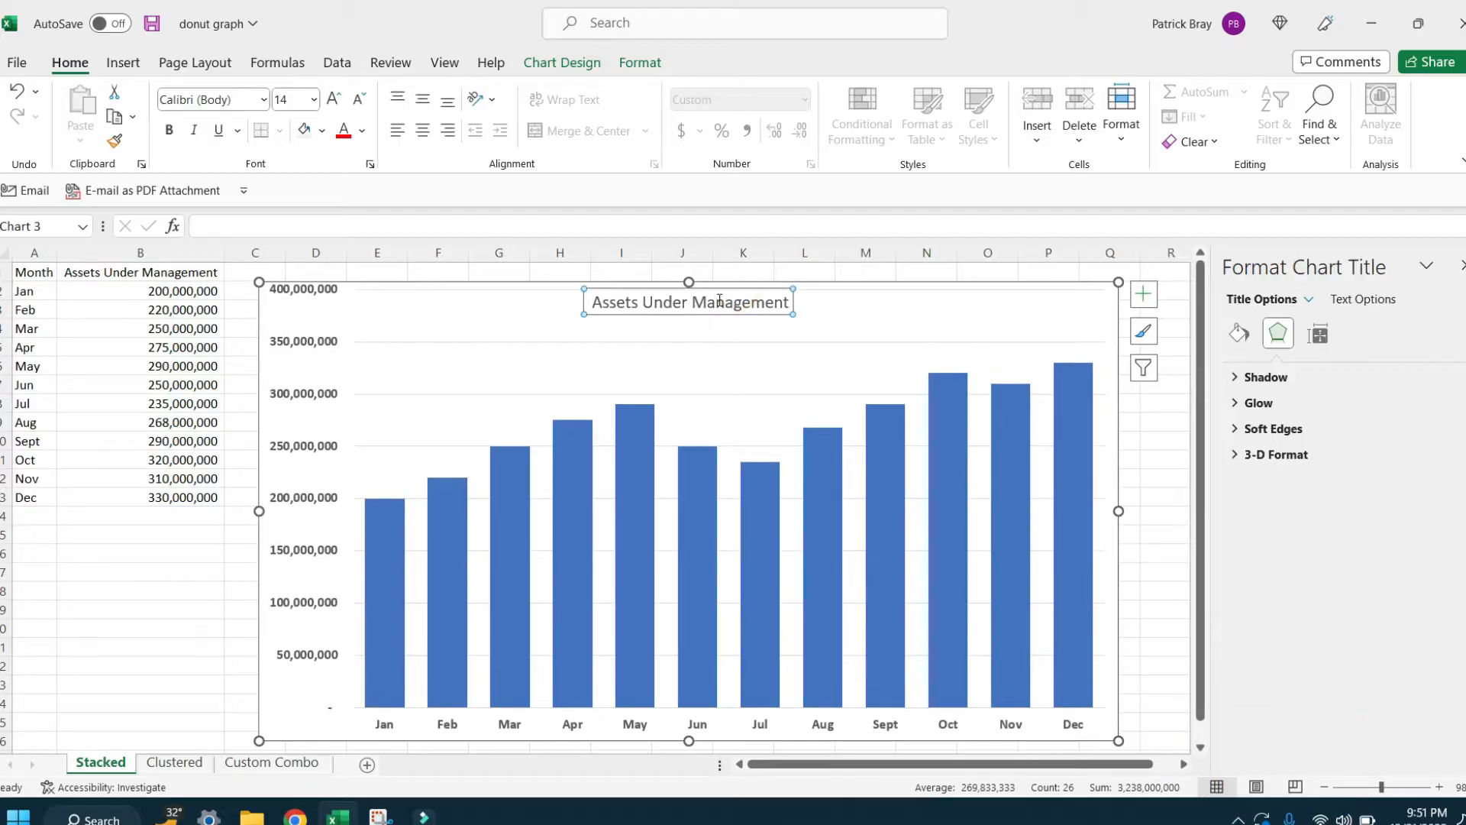
left_click(579, 306)
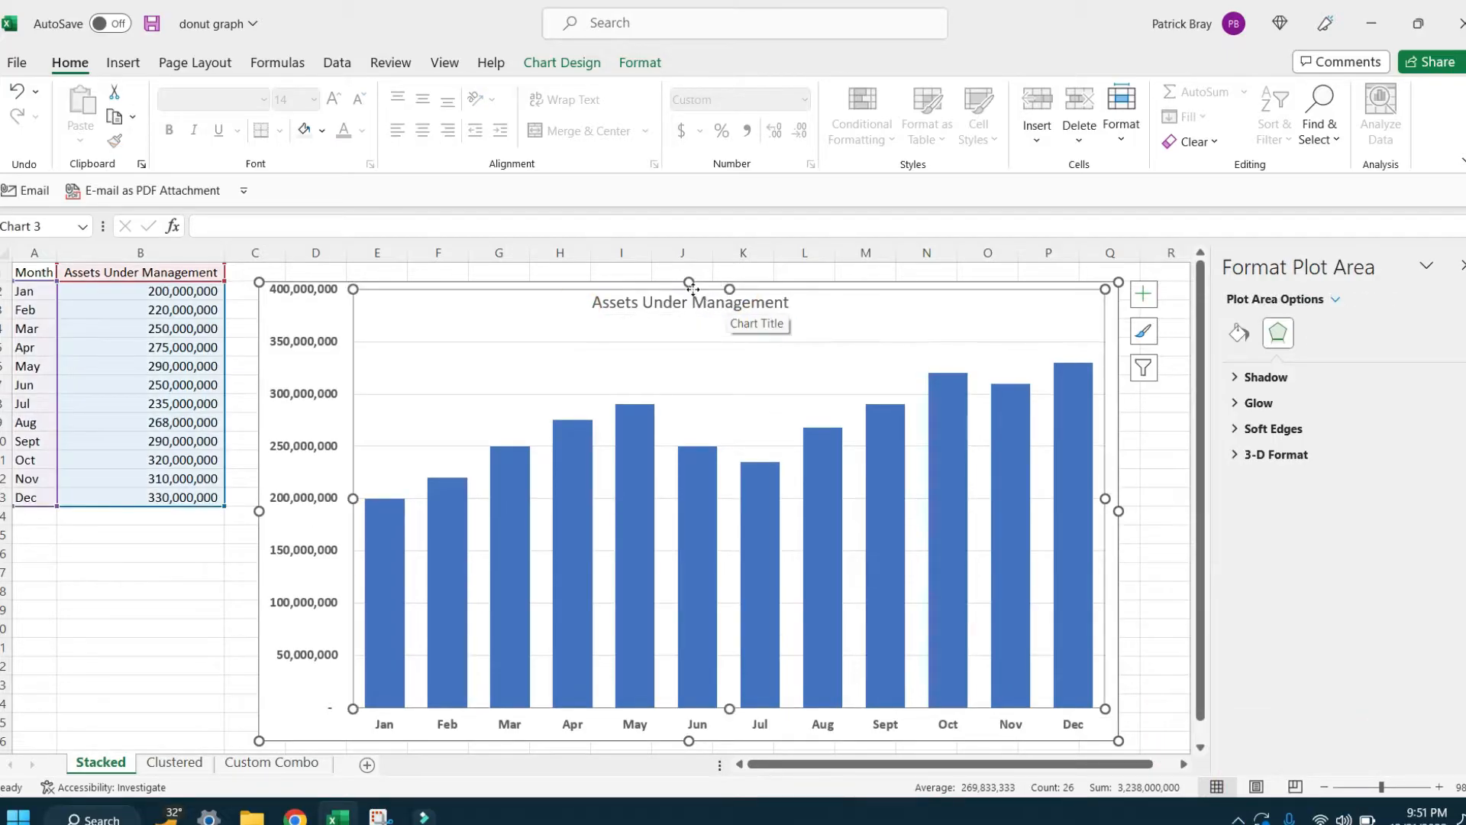
left_click_drag(740, 299, 694, 294)
Enlarge the chart title to 24 pt and centre it over the columns
left_click(693, 328)
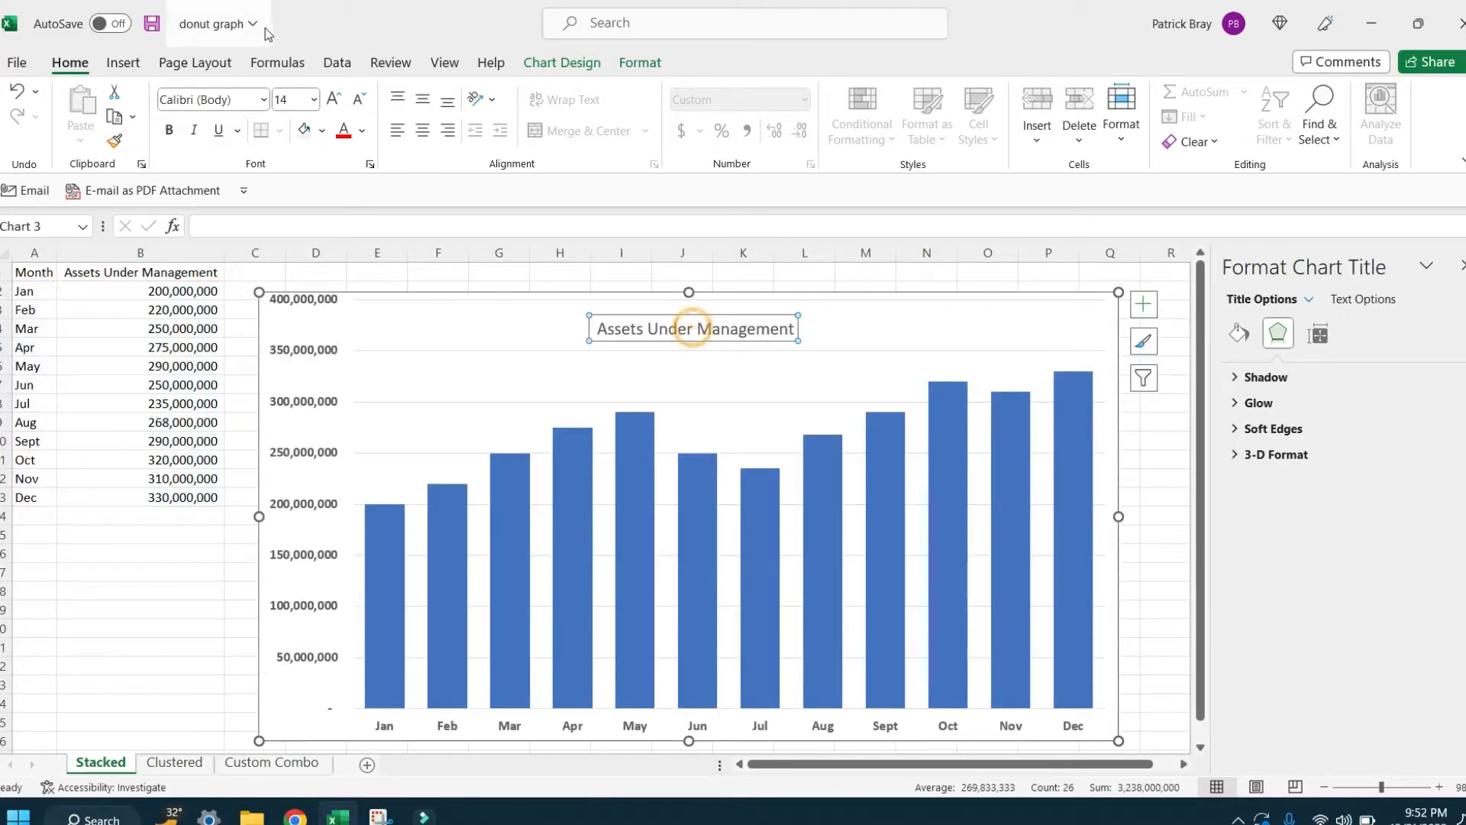
left_click(331, 99)
left_click(330, 99)
left_click(331, 99)
left_click(331, 99)
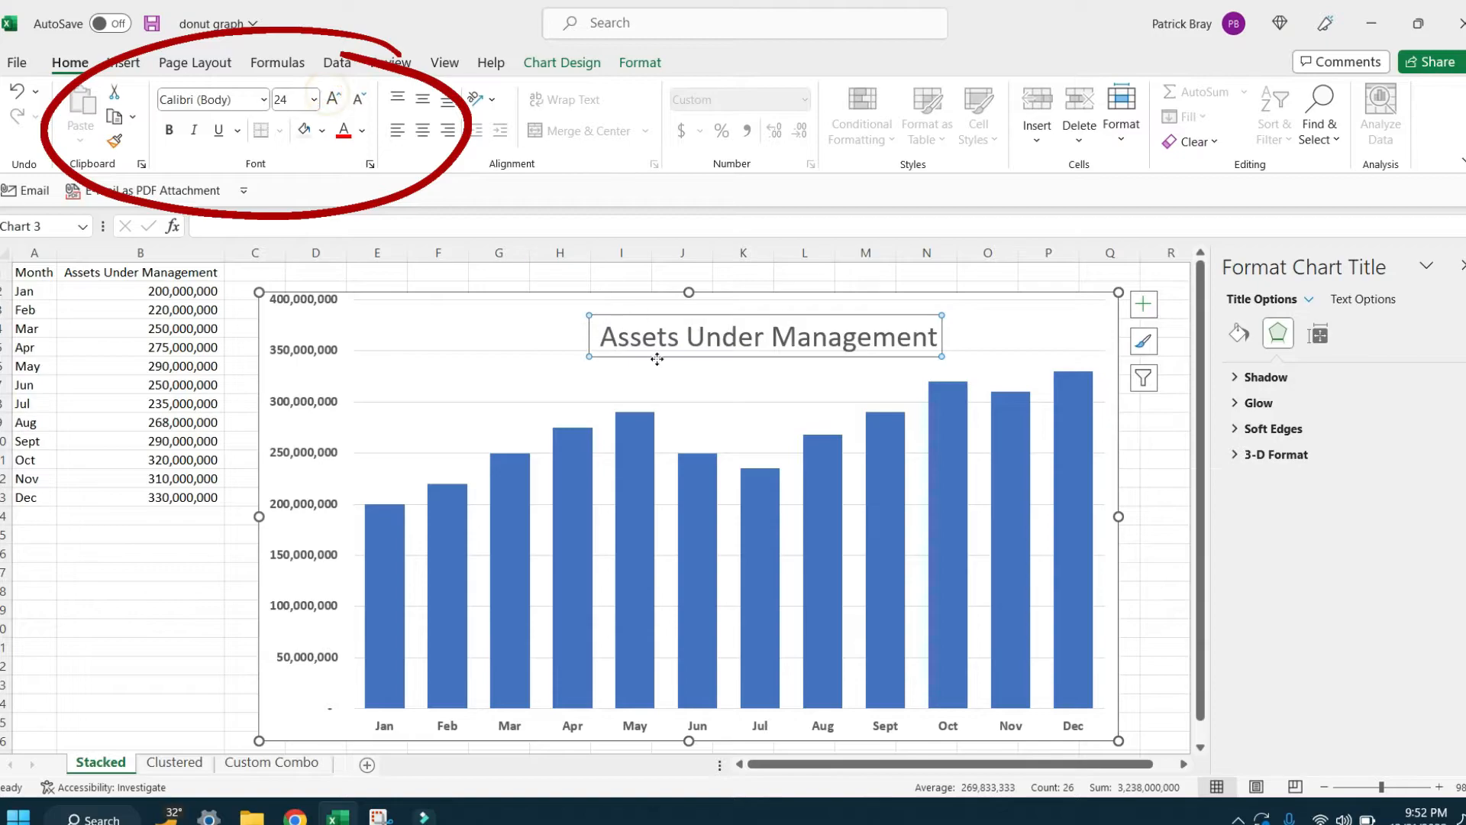
left_click_drag(655, 357, 582, 347)
Fill the chart's plot area with light gray
left_click(678, 401)
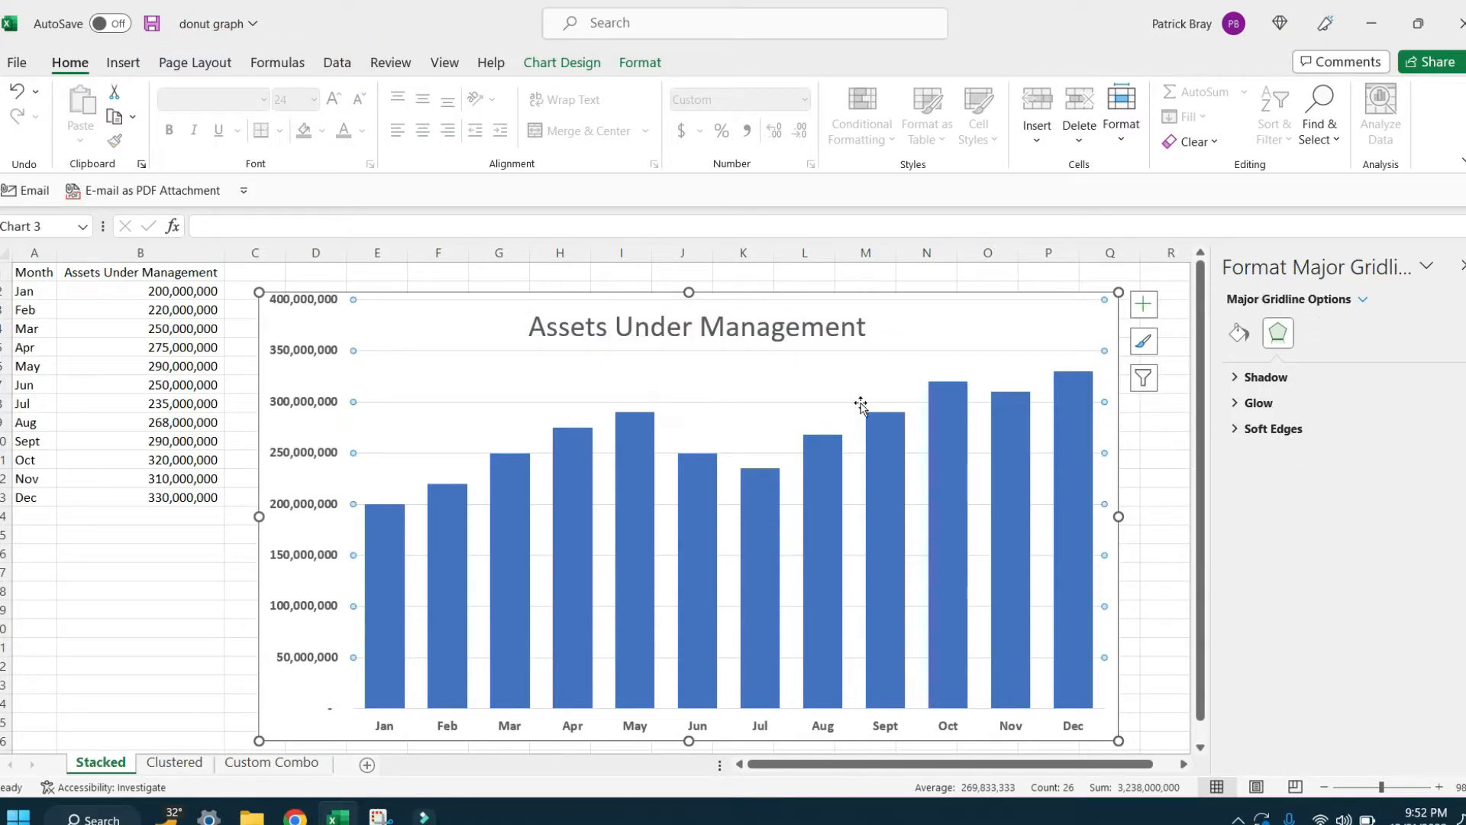
left_click(409, 450)
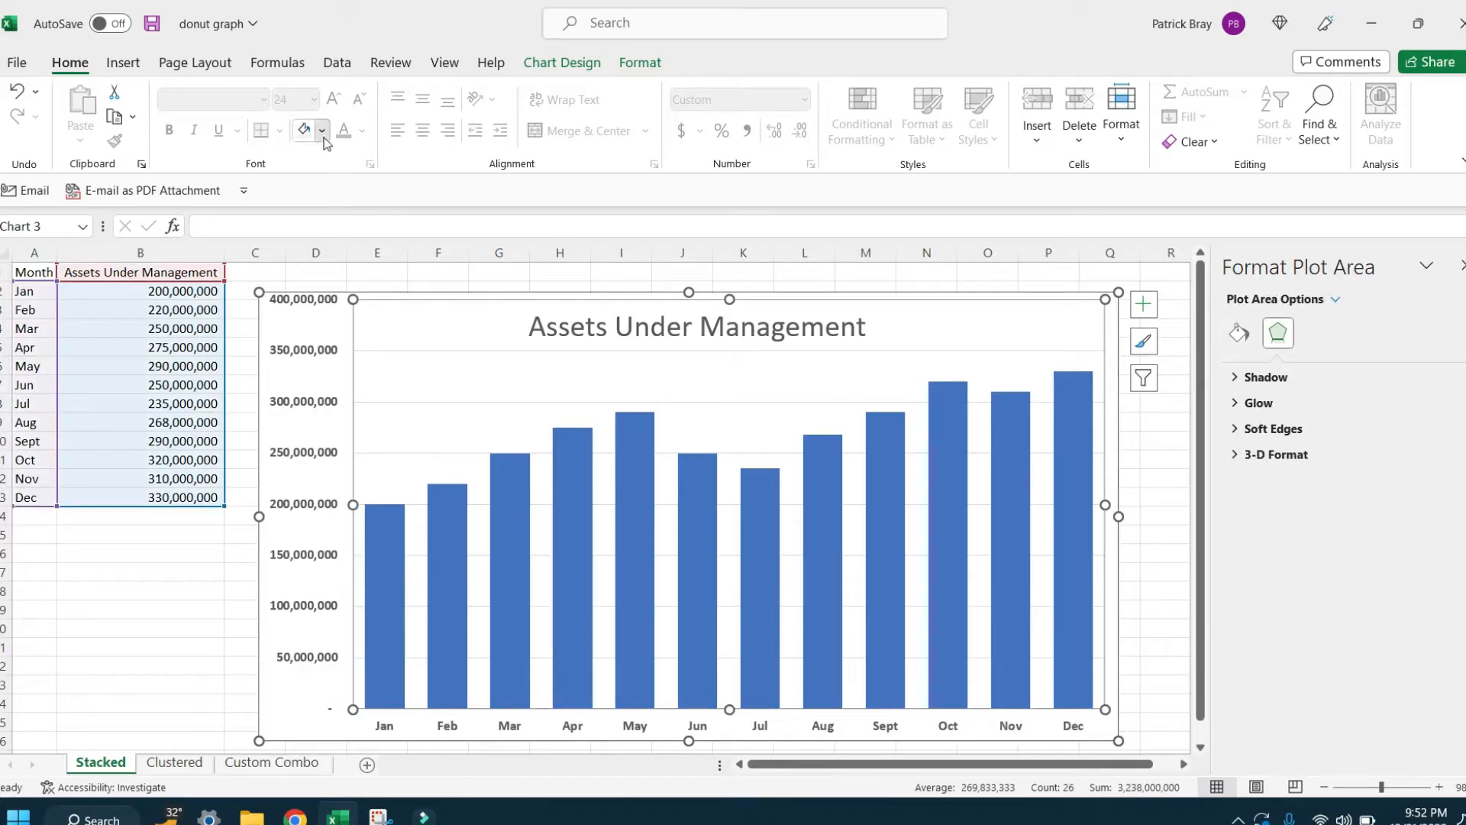
left_click(322, 131)
left_click(302, 238)
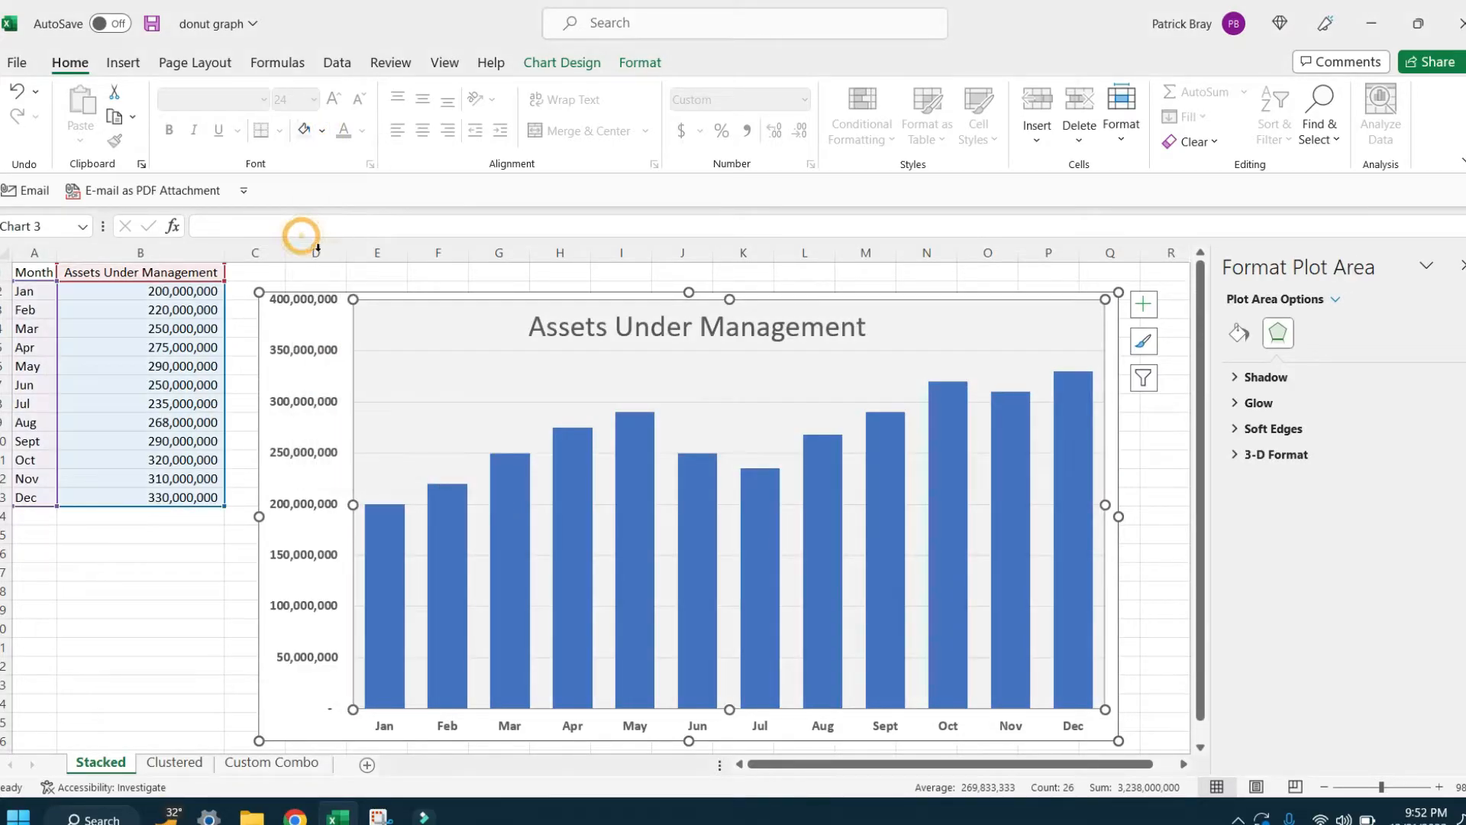
Add data labels to the columns of the assets series
left_click(955, 474)
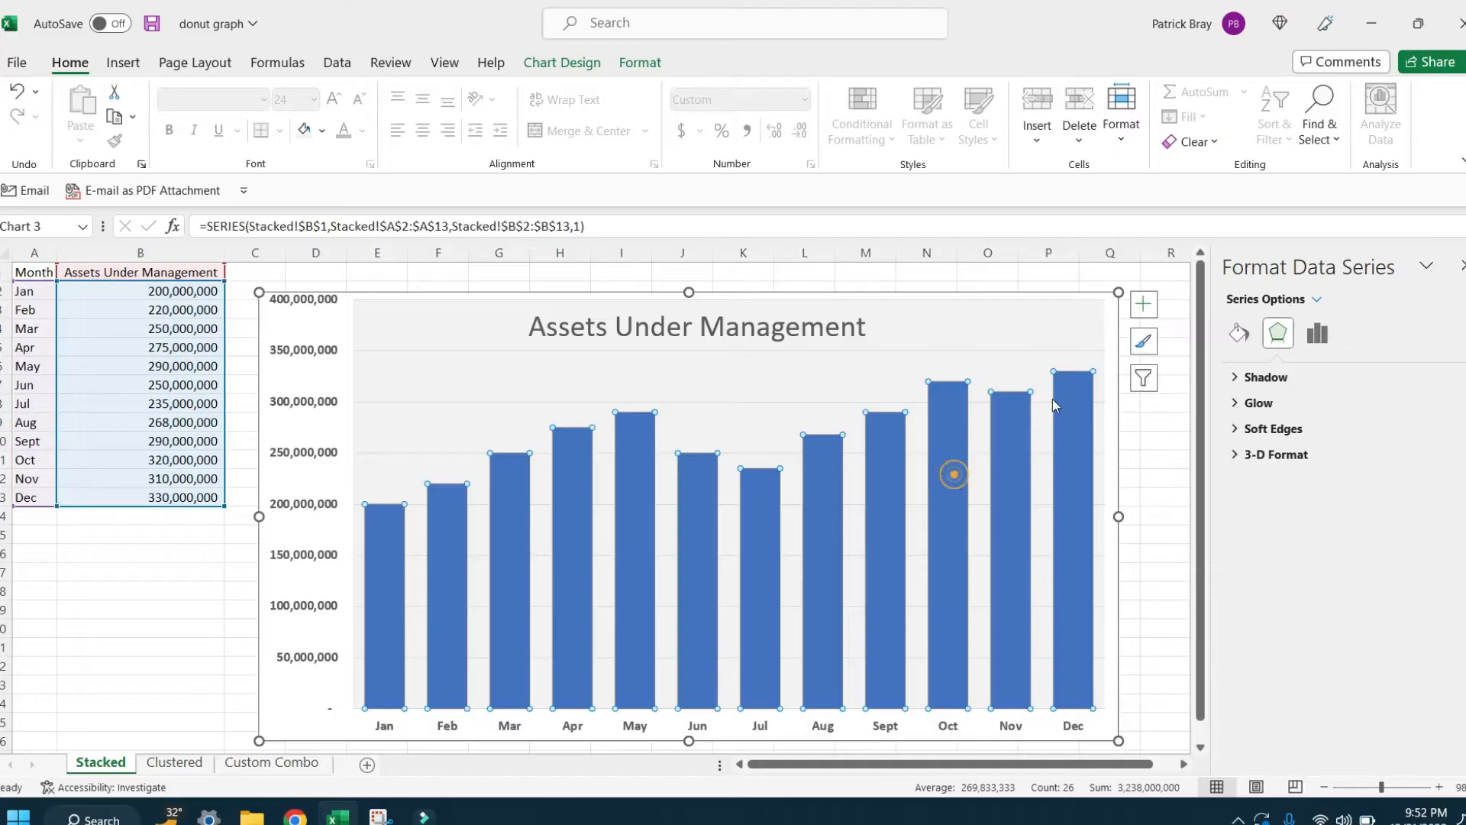
left_click(1144, 304)
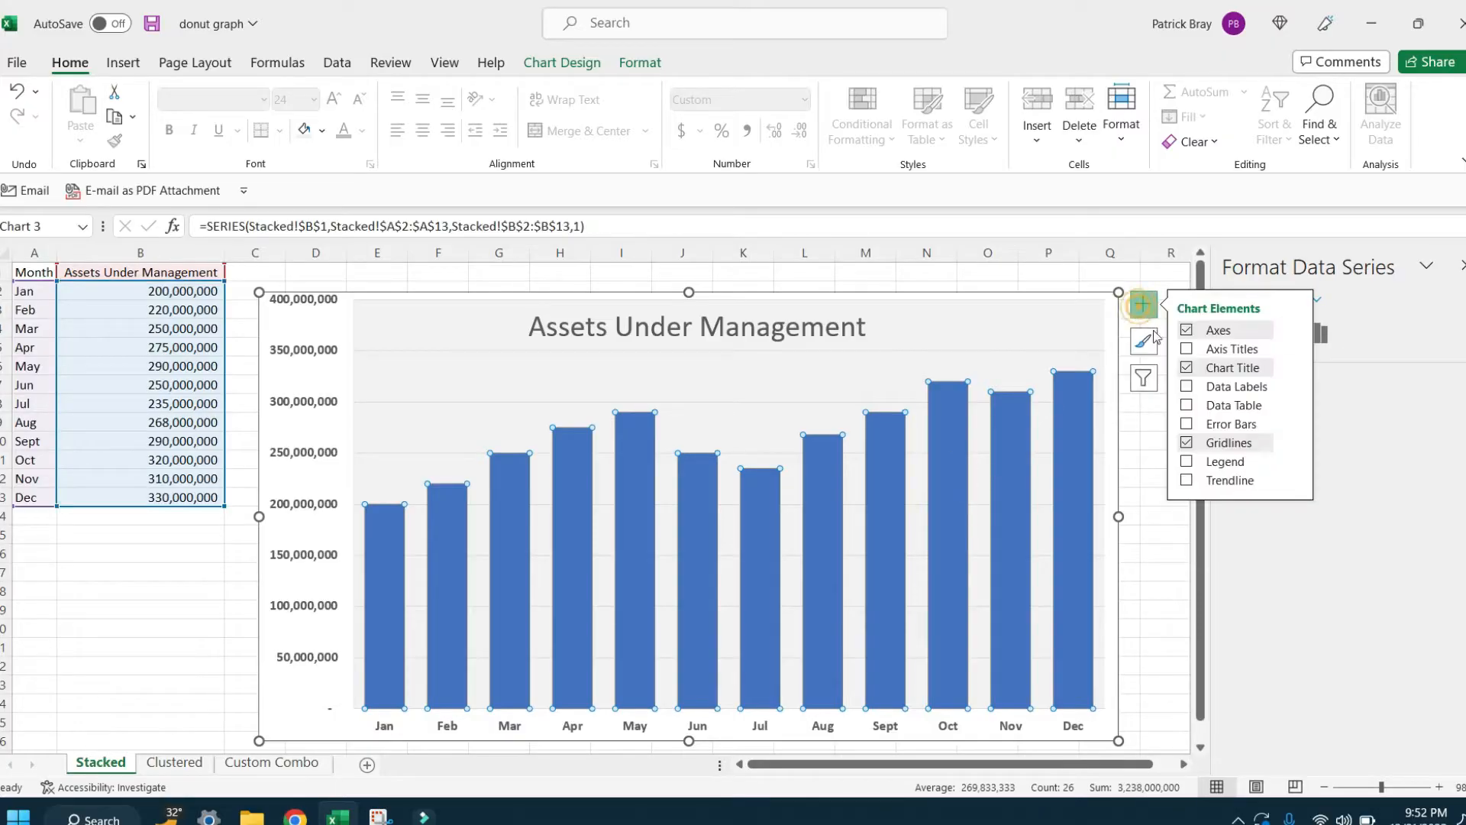
left_click(1213, 388)
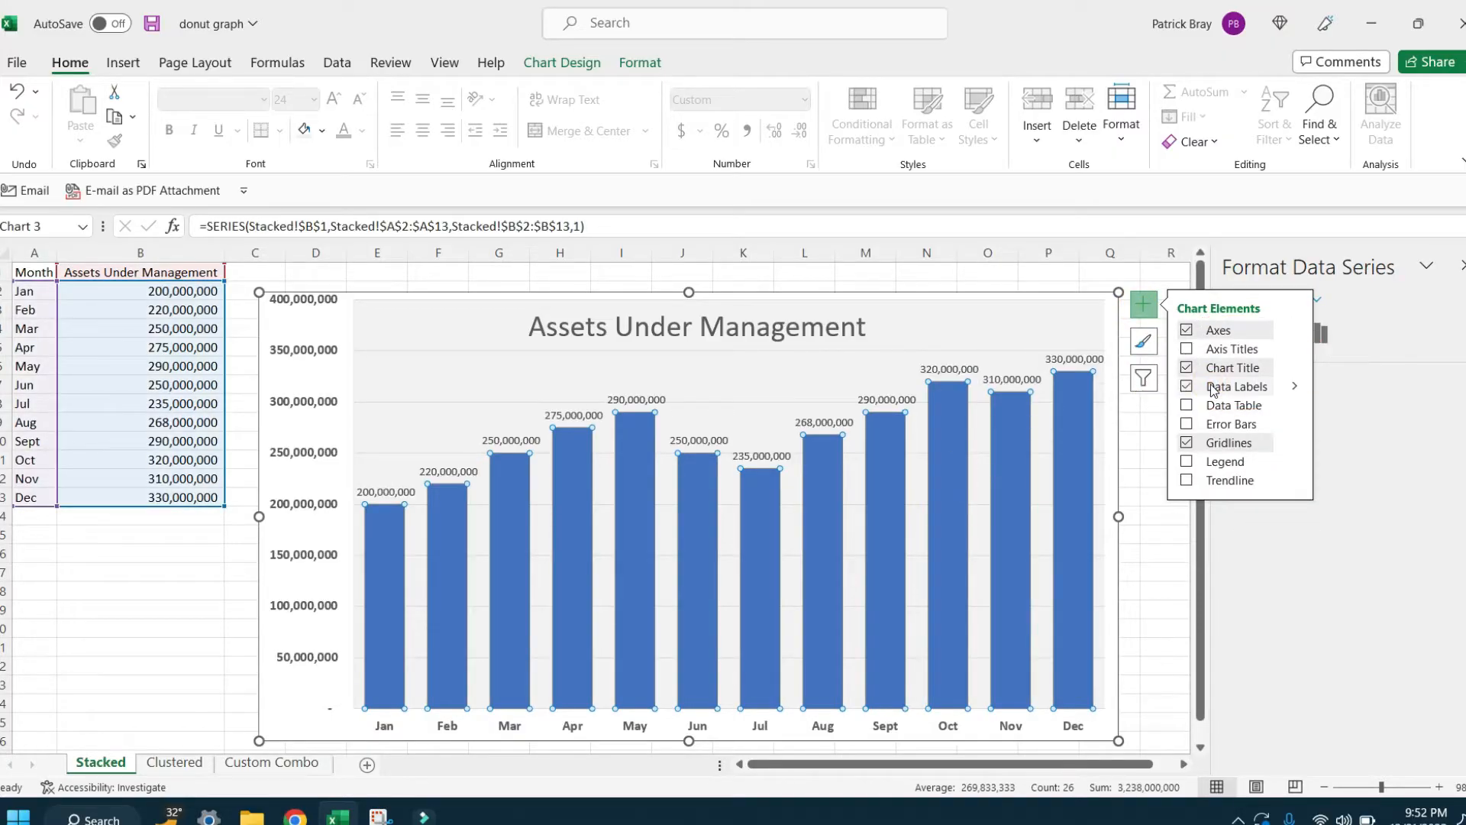
Apply the custom number format [>999999] #,,"M";#,"K" to the column data labels
mouse_move(1295, 386)
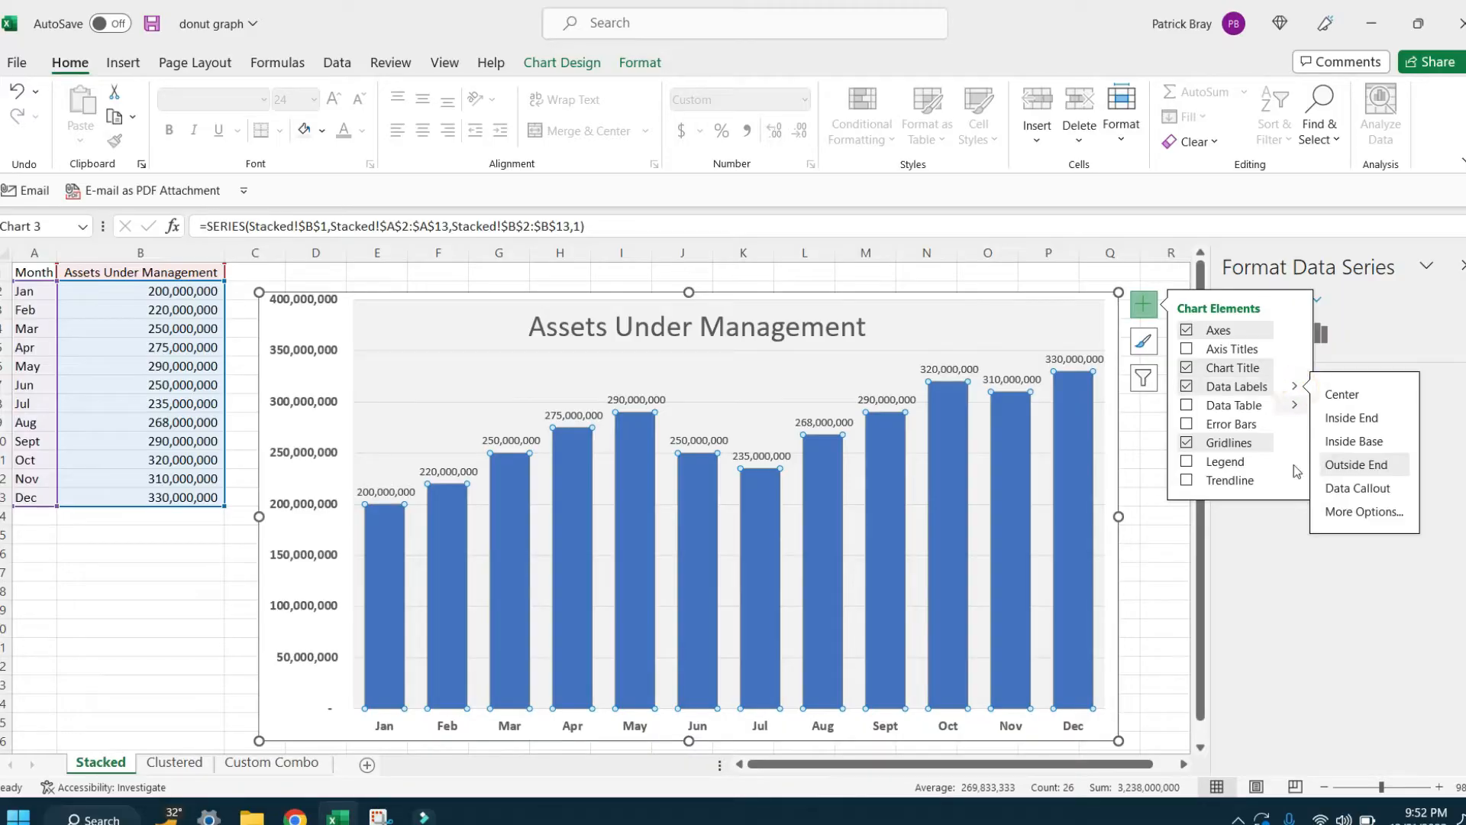
left_click(1330, 516)
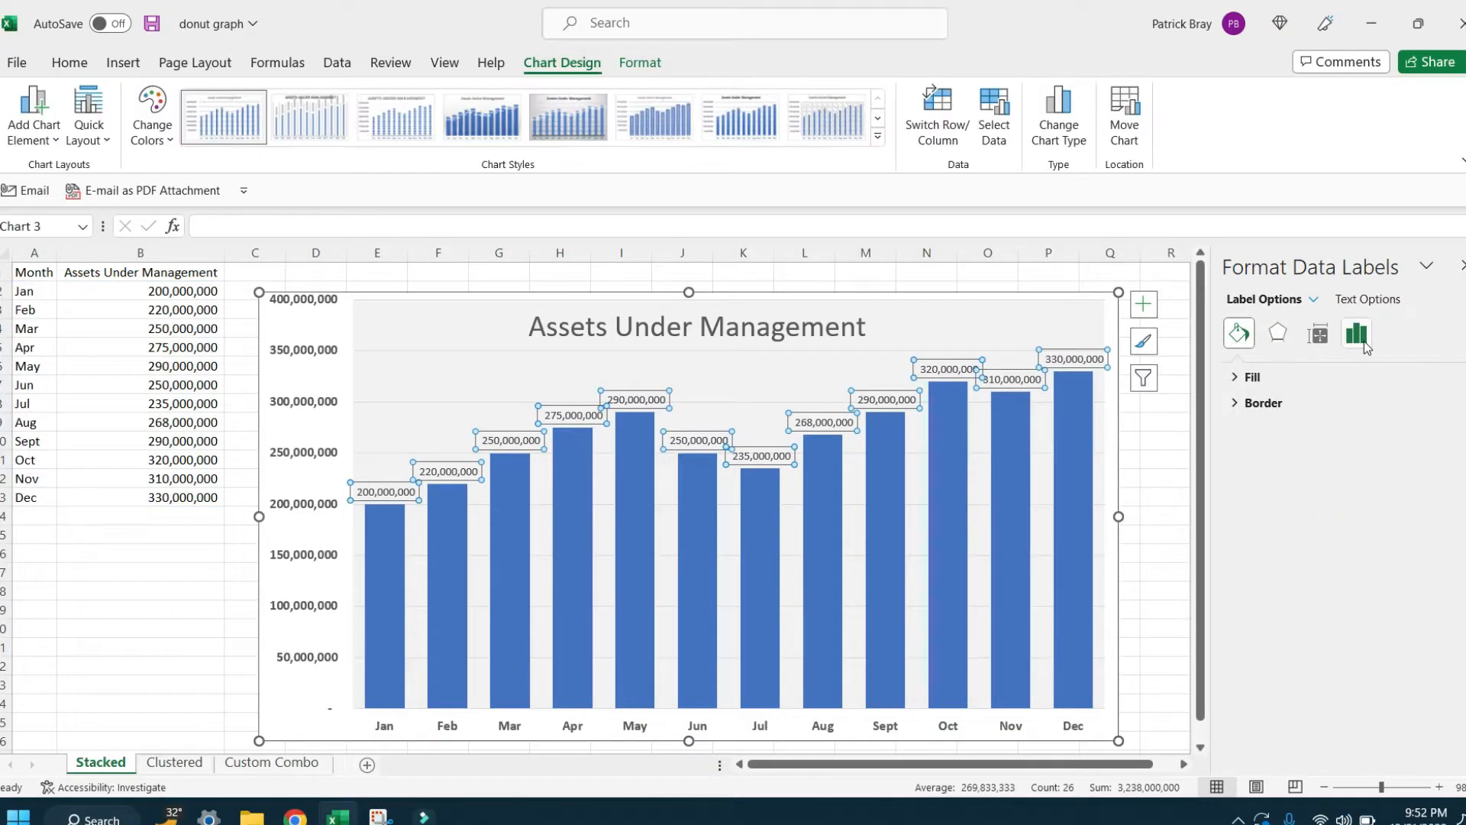
left_click(1356, 336)
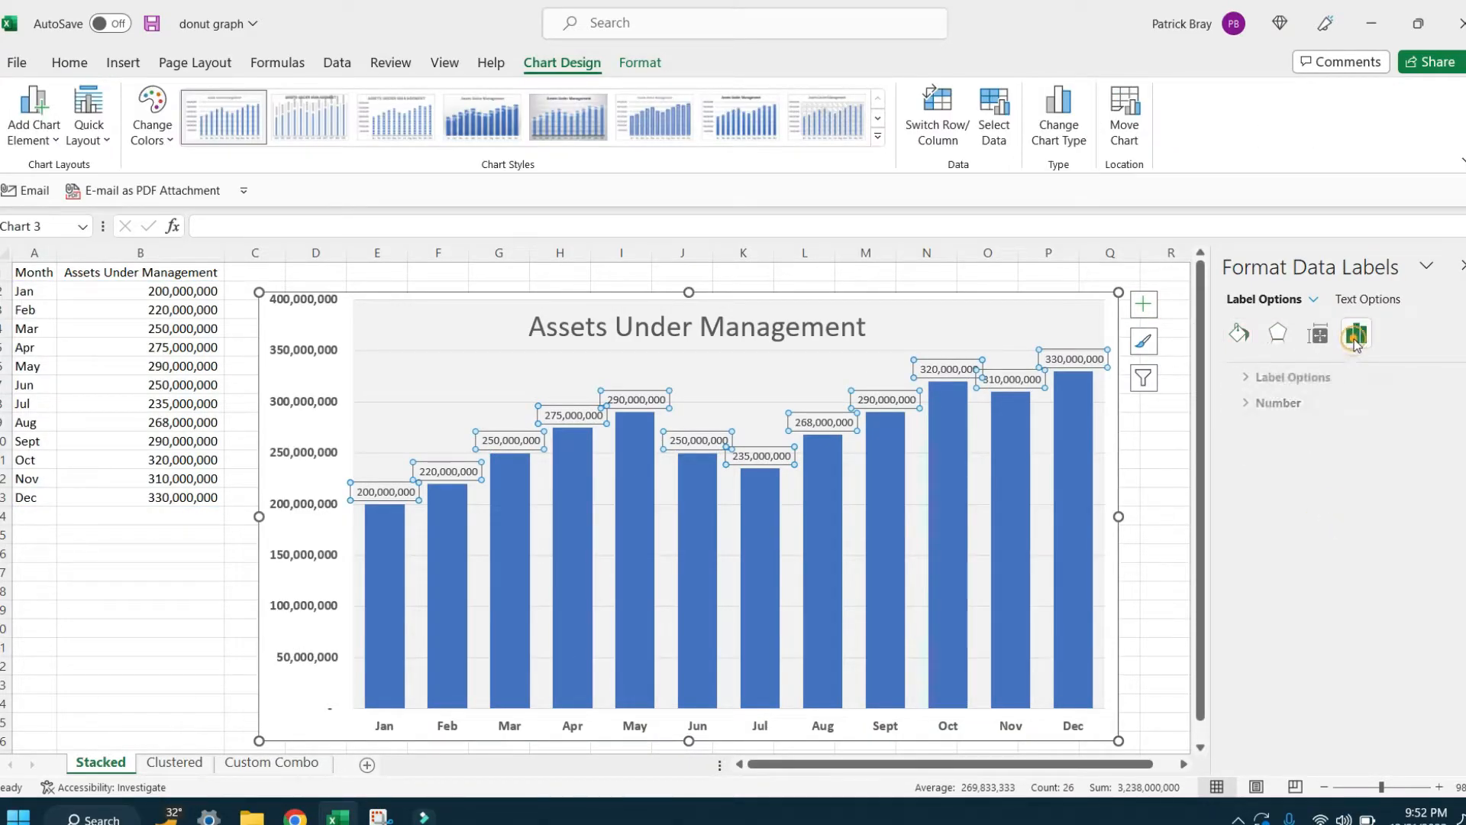
left_click(1237, 405)
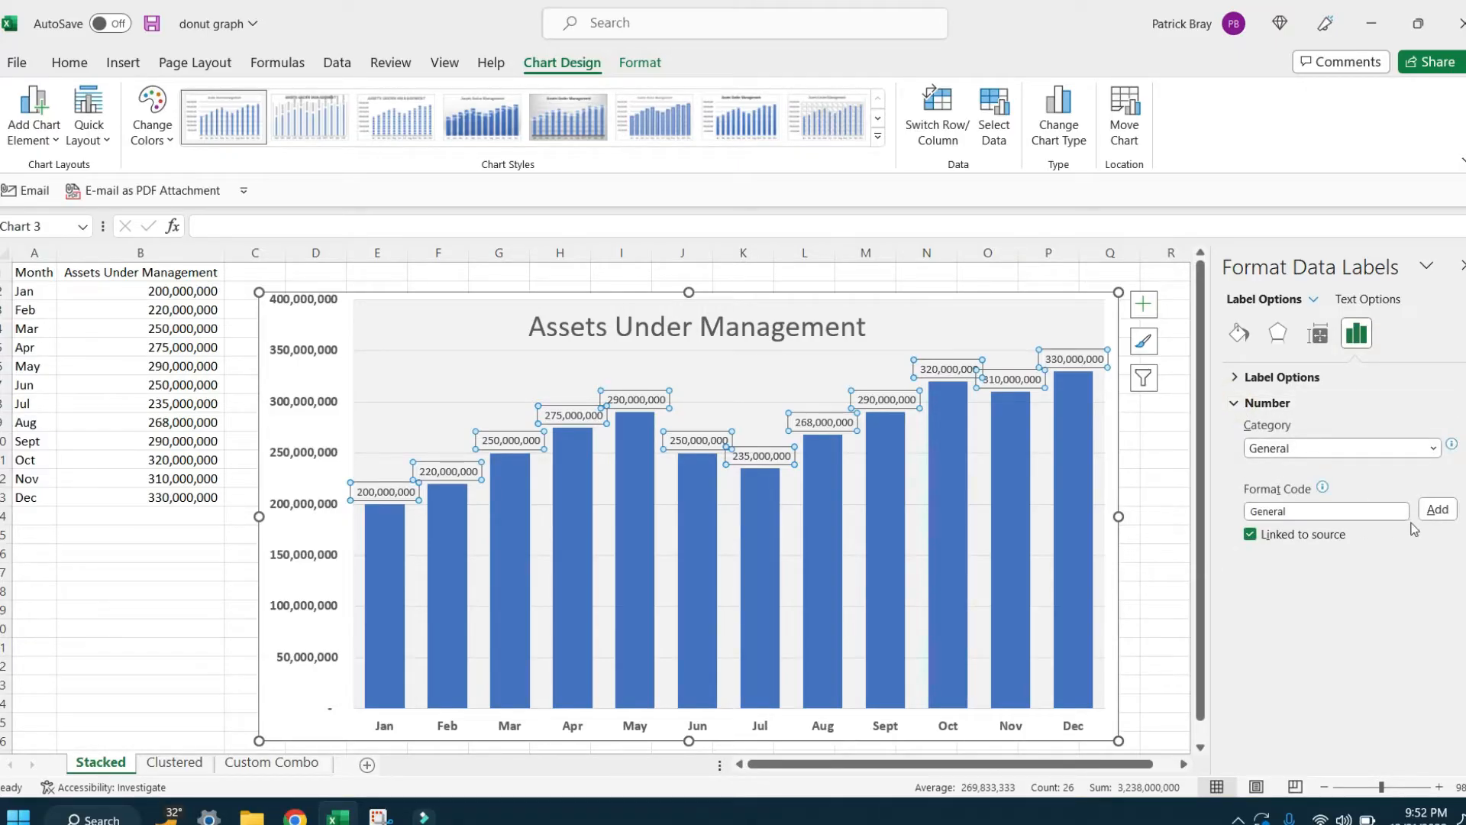
left_click(1401, 446)
left_click(1310, 676)
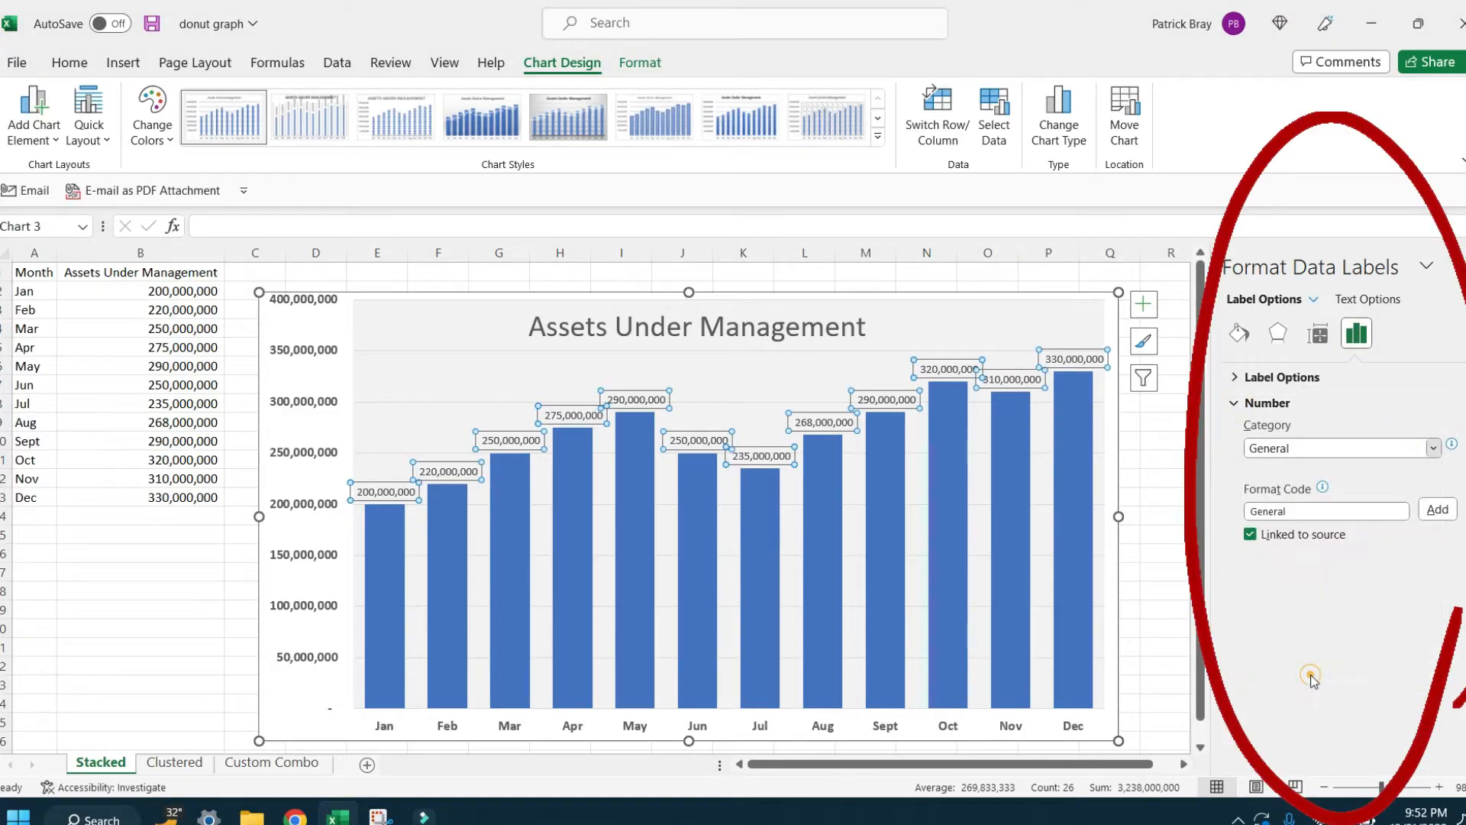
left_click(1434, 493)
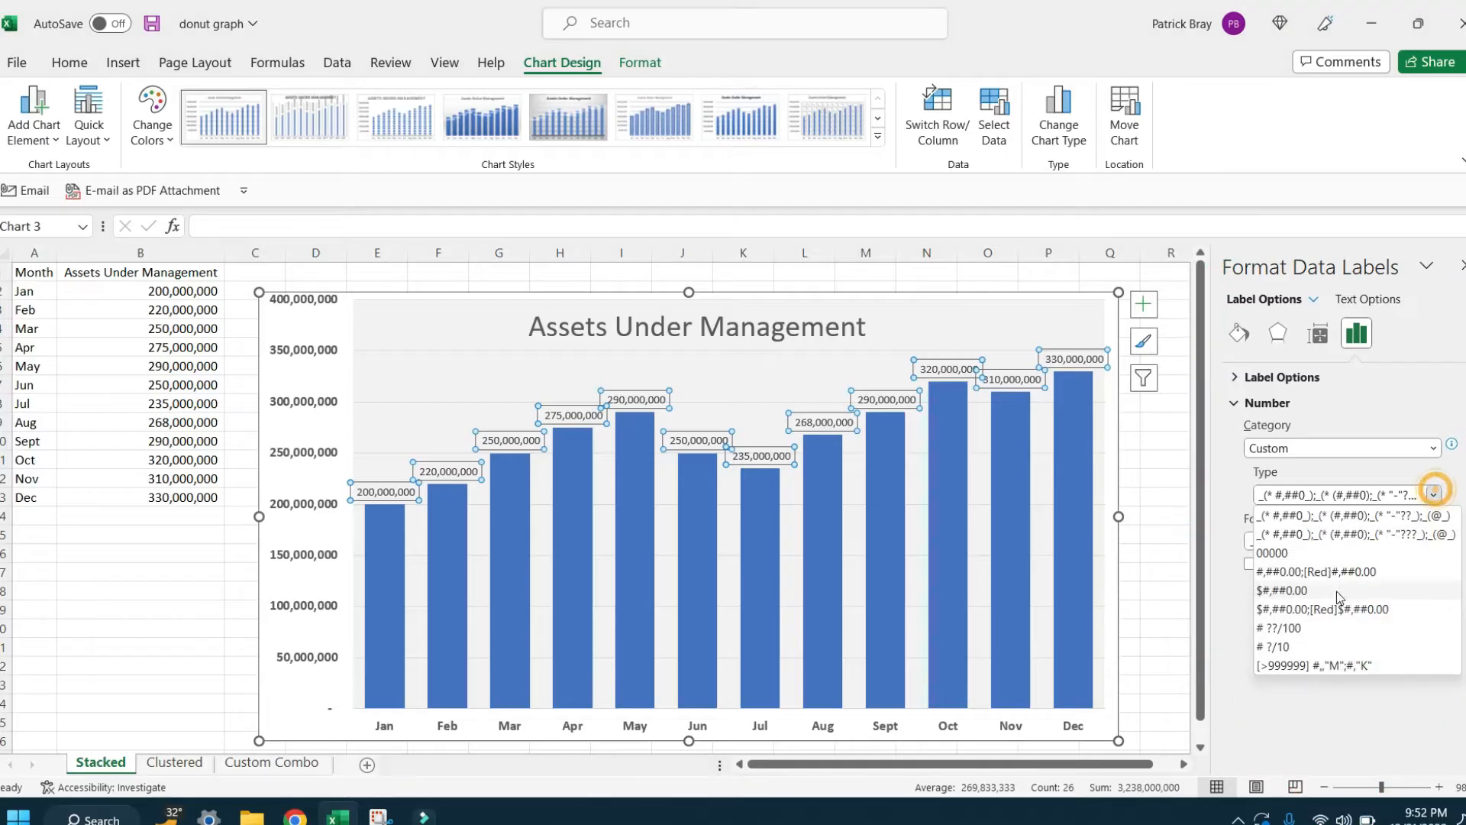
left_click(1340, 664)
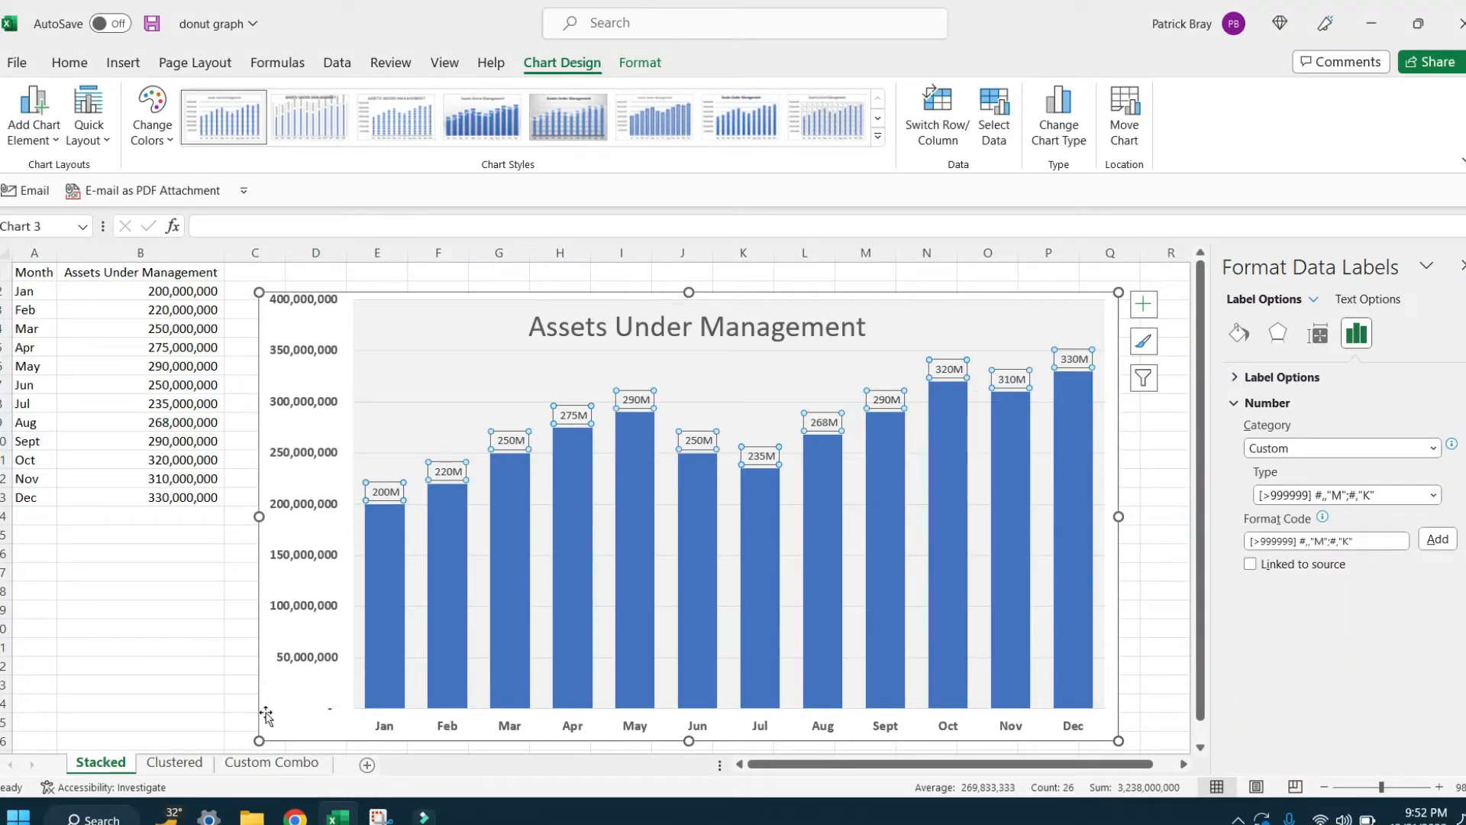
left_click(214, 702)
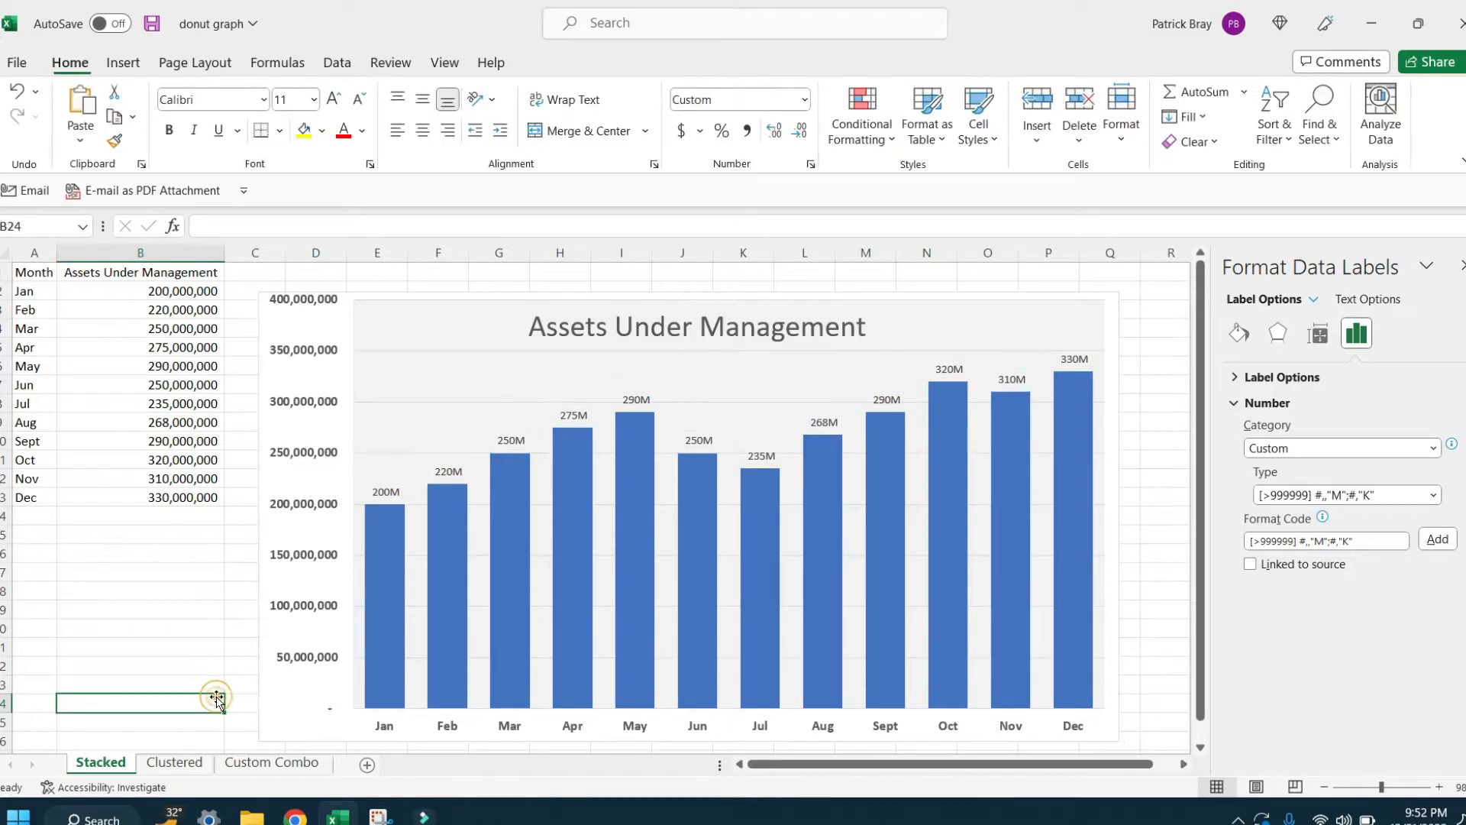
Enlarge the column data labels to 11 pt and make them bold
left_click(395, 491)
left_click(71, 63)
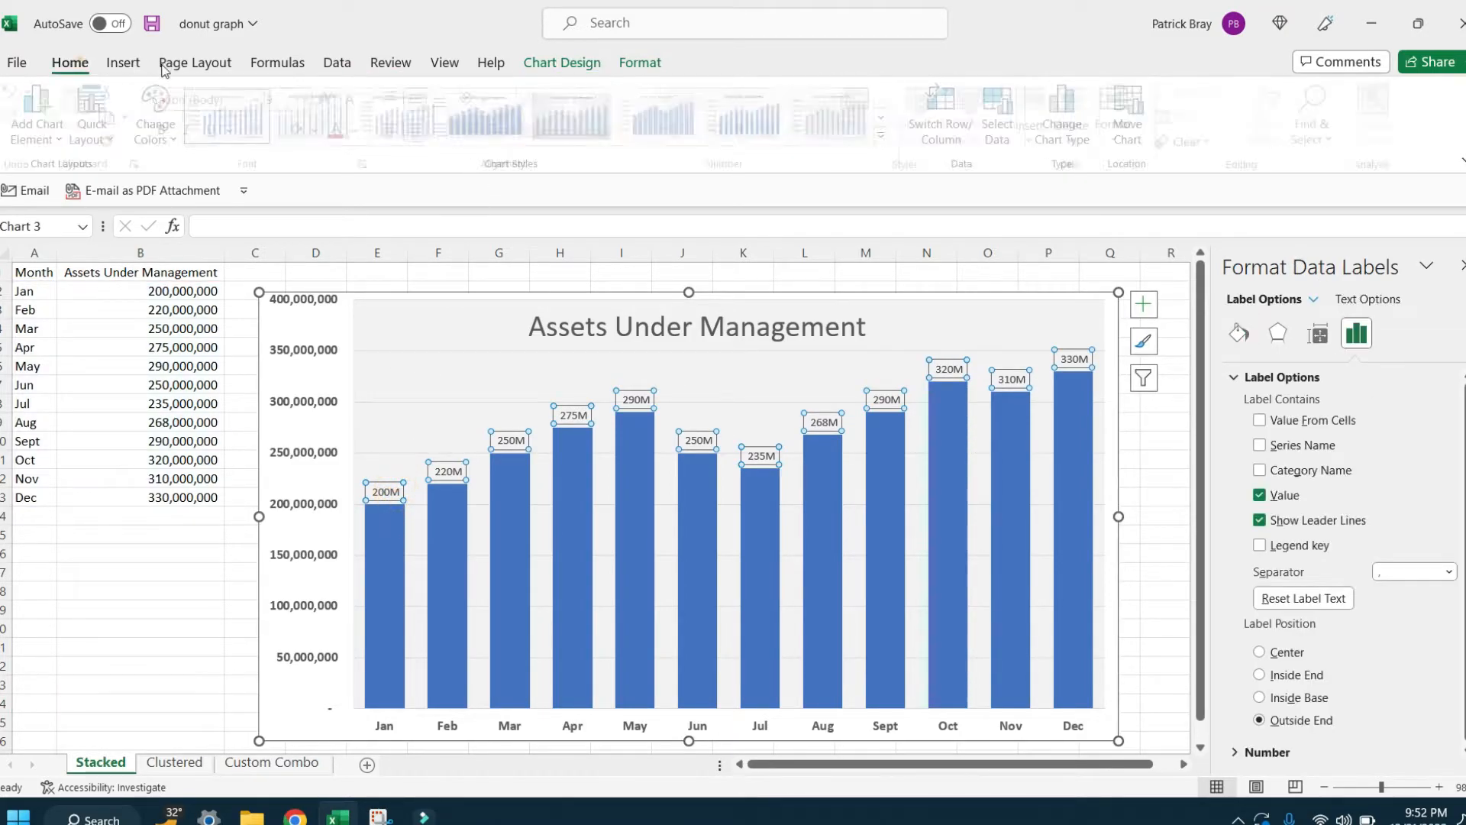
left_click(335, 98)
left_click(336, 99)
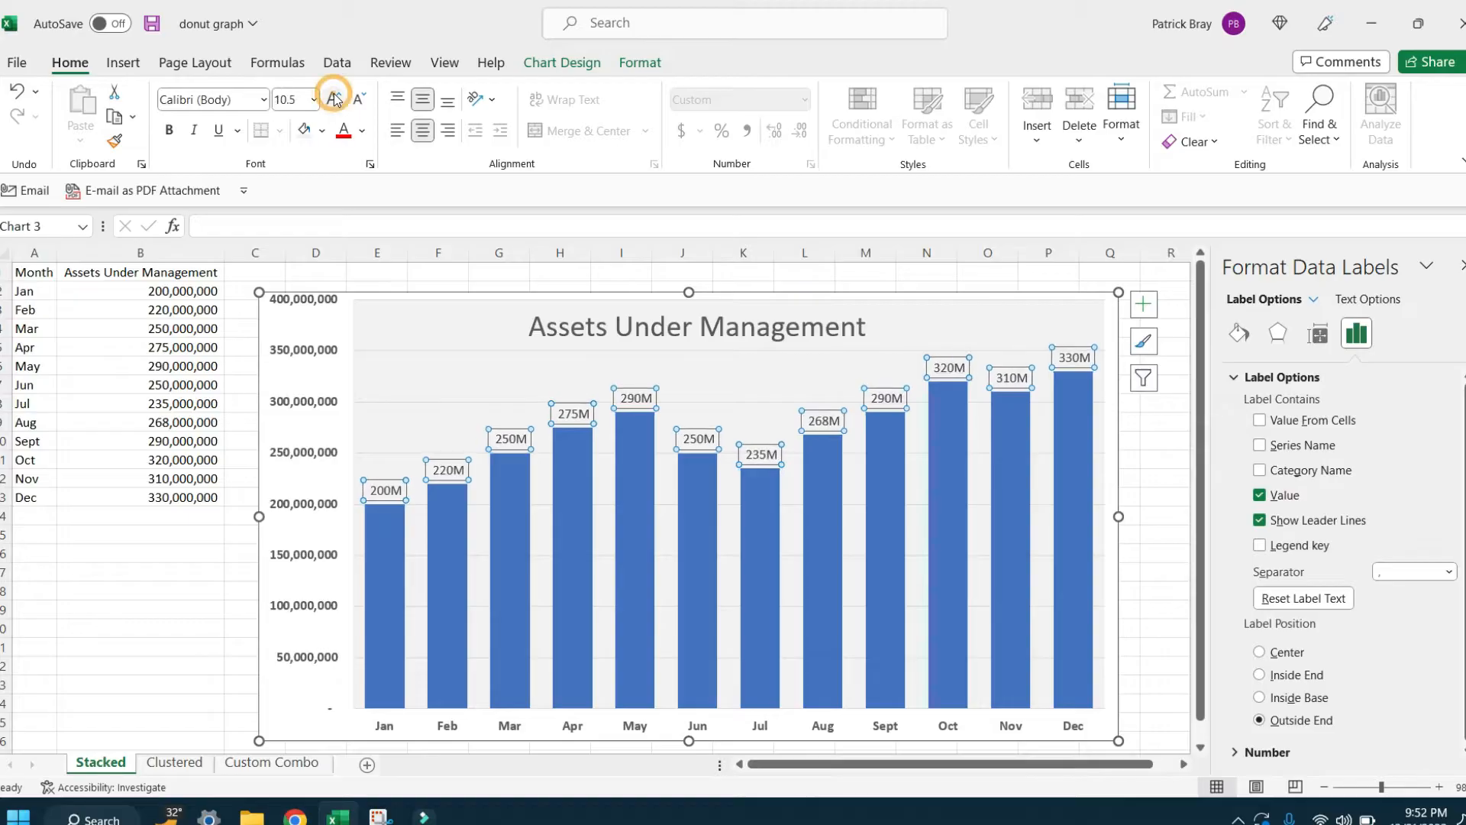
left_click(334, 98)
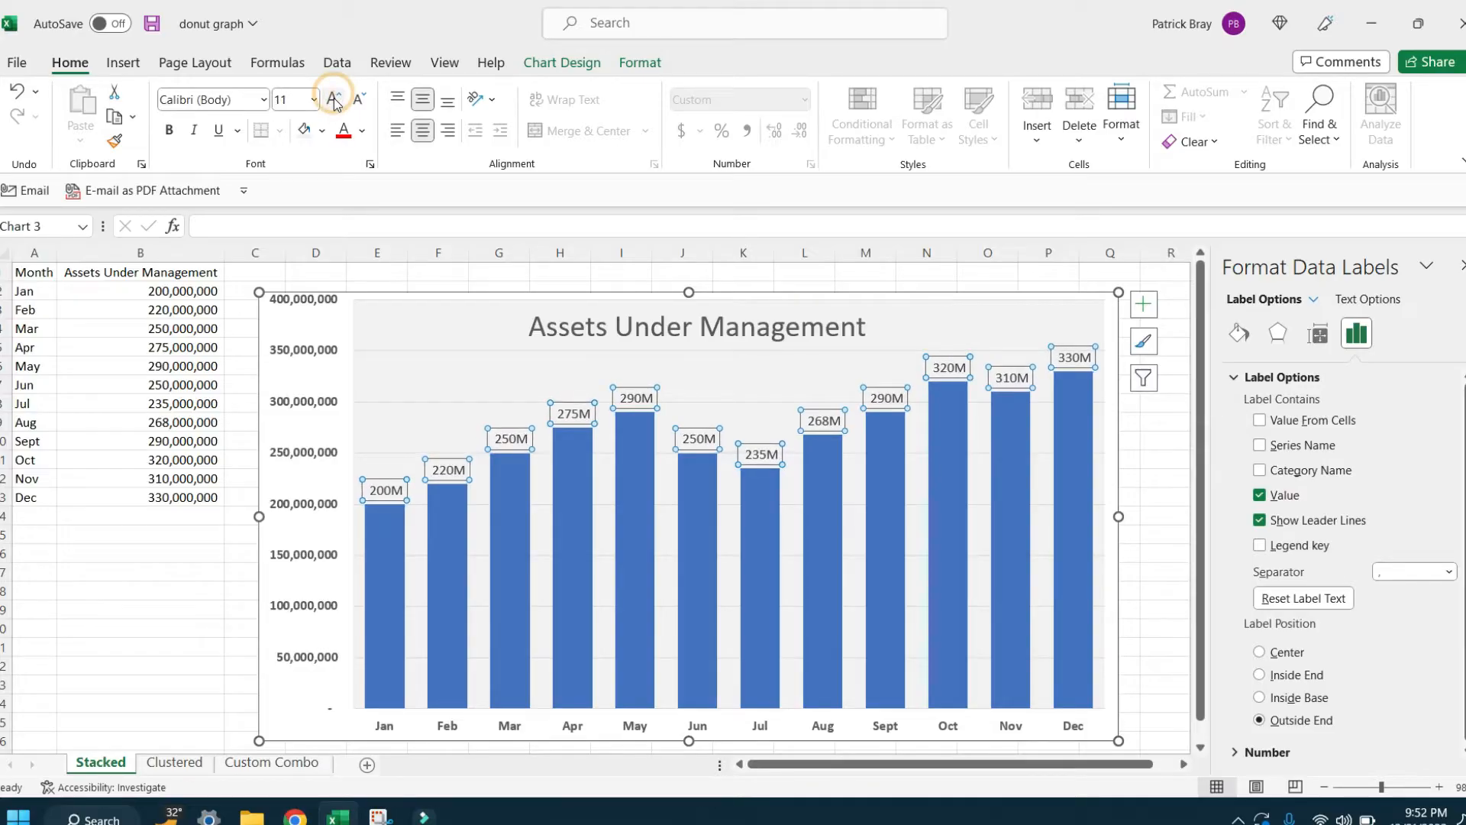
left_click(172, 133)
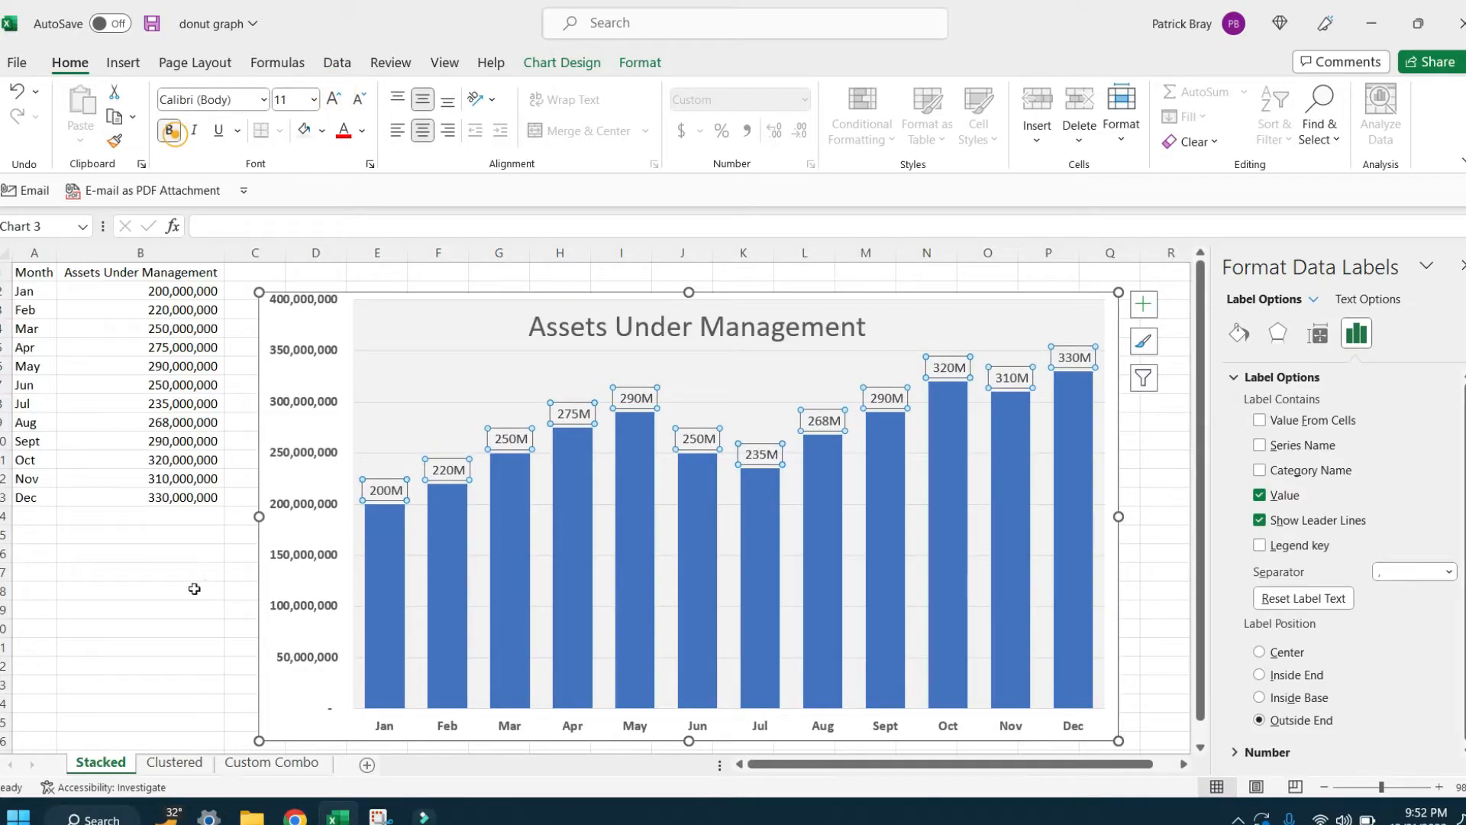
left_click(130, 598)
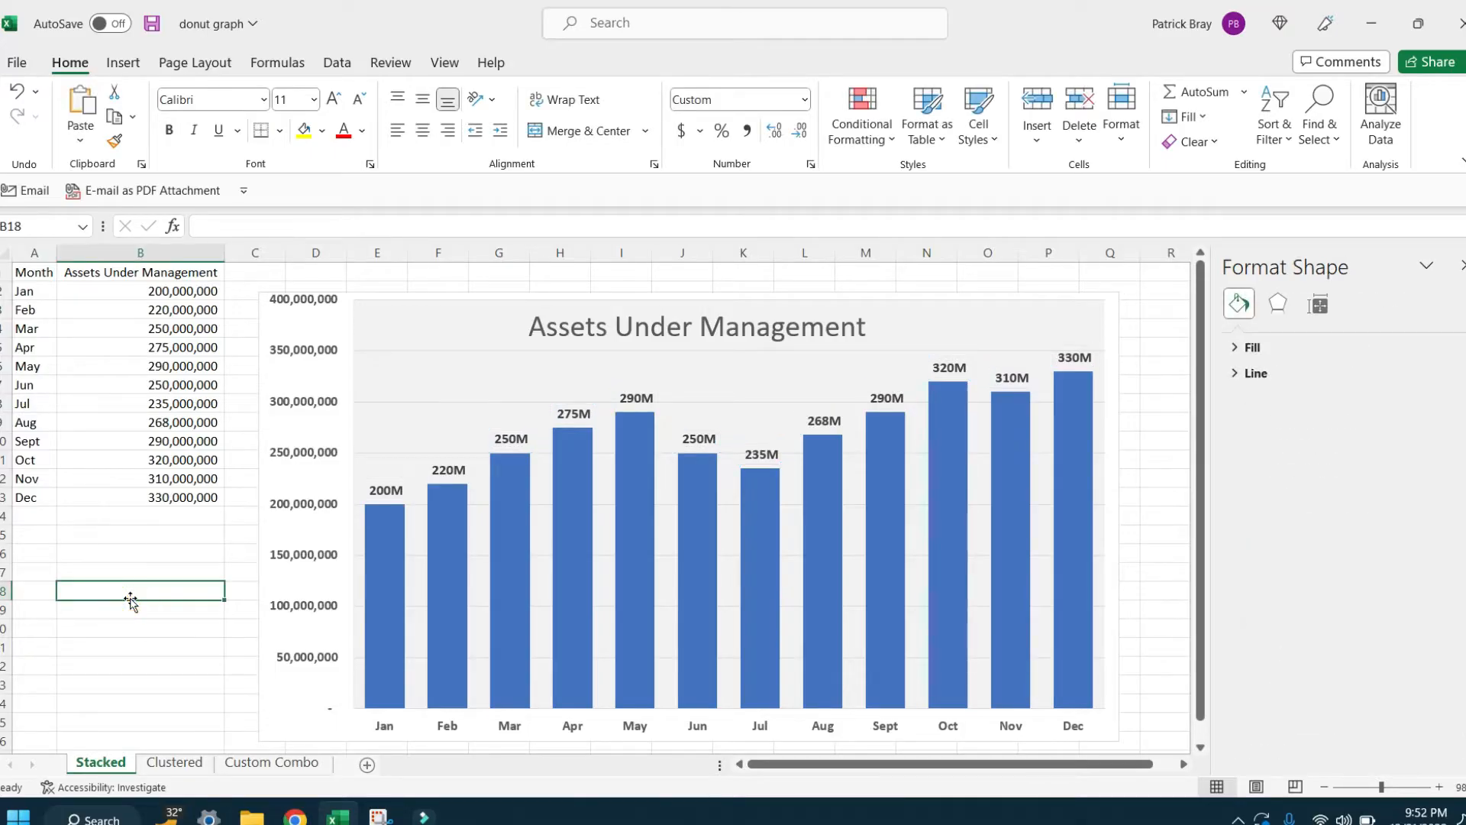
Shift the Assets Under Management chart title slightly to the right
left_click(824, 324)
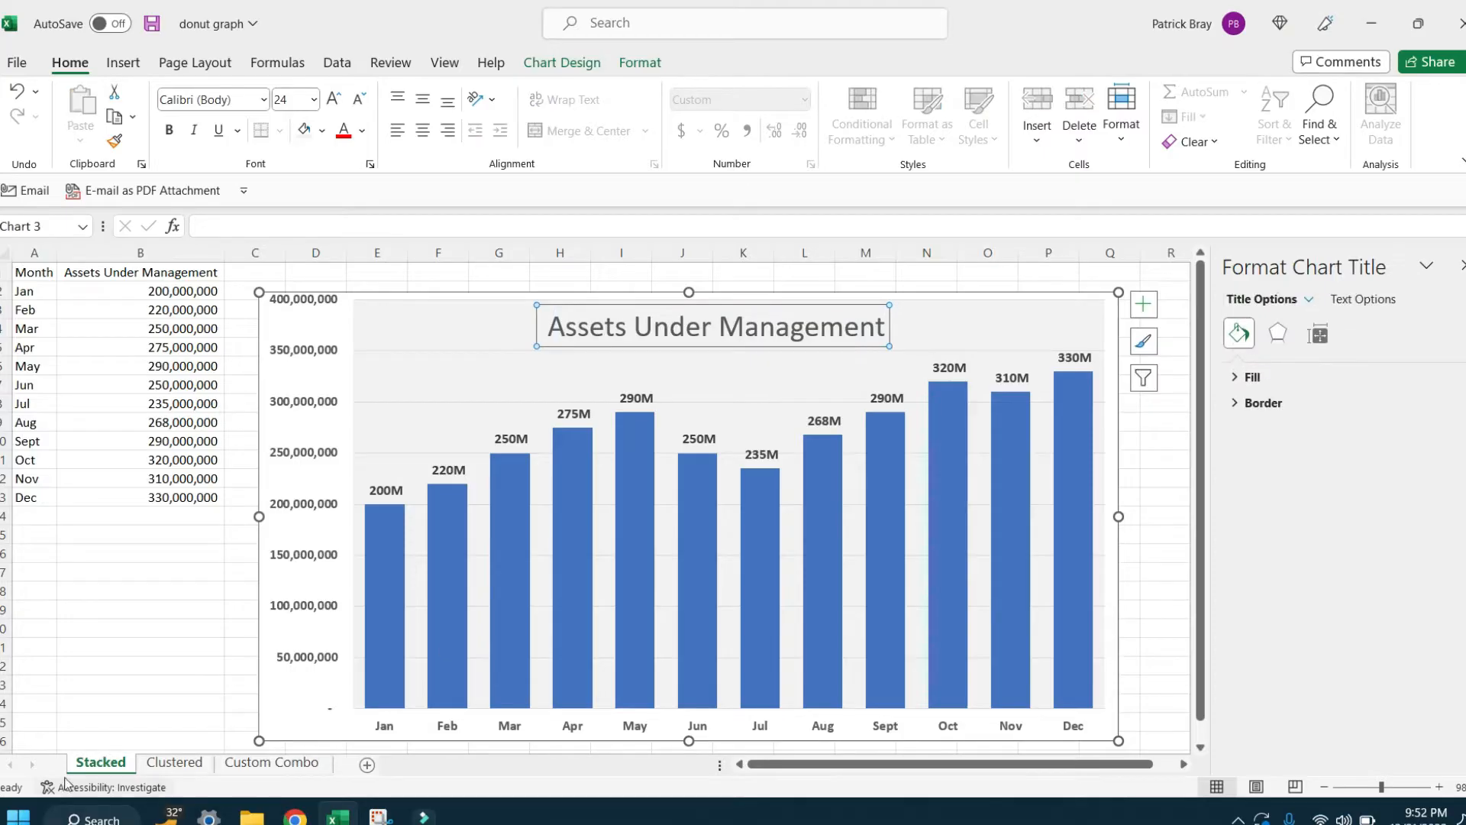
left_click(100, 649)
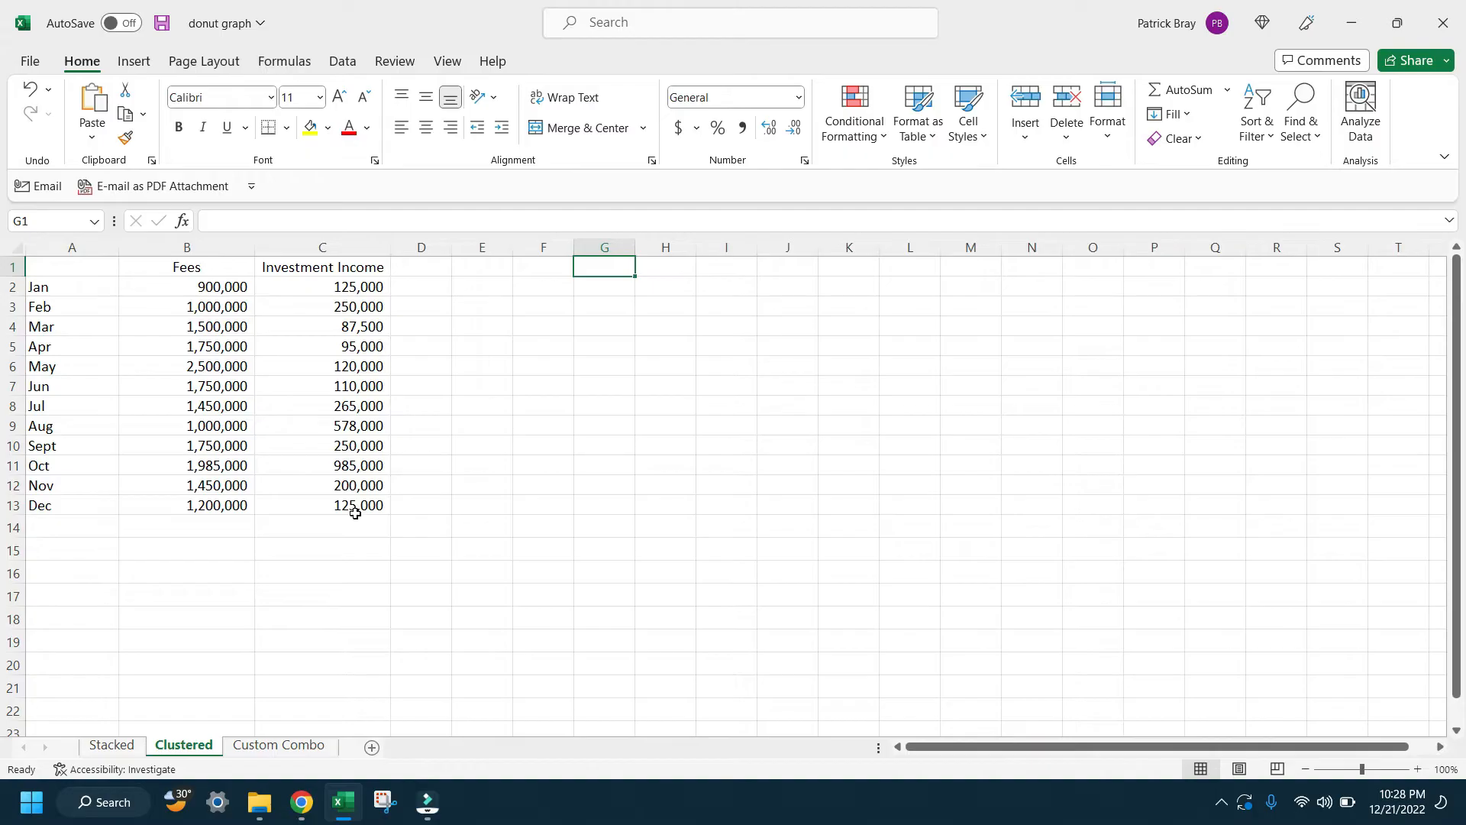
Insert a 2-D stacked column chart from A1:C13 on the Clustered sheet and enlarge it beside the table, spanning about D1 to Q22
left_click_drag(355, 513, 29, 265)
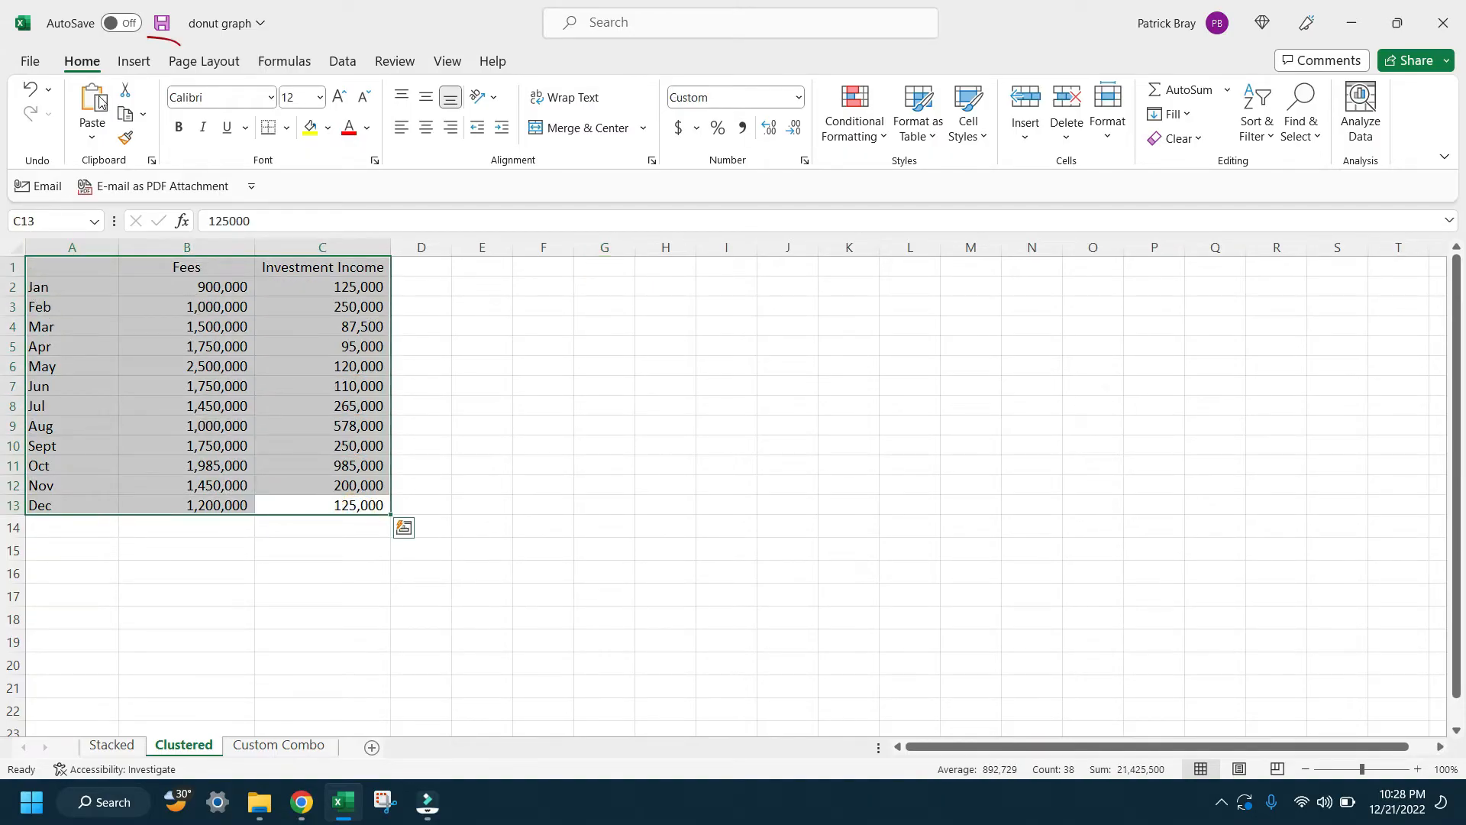
left_click(142, 63)
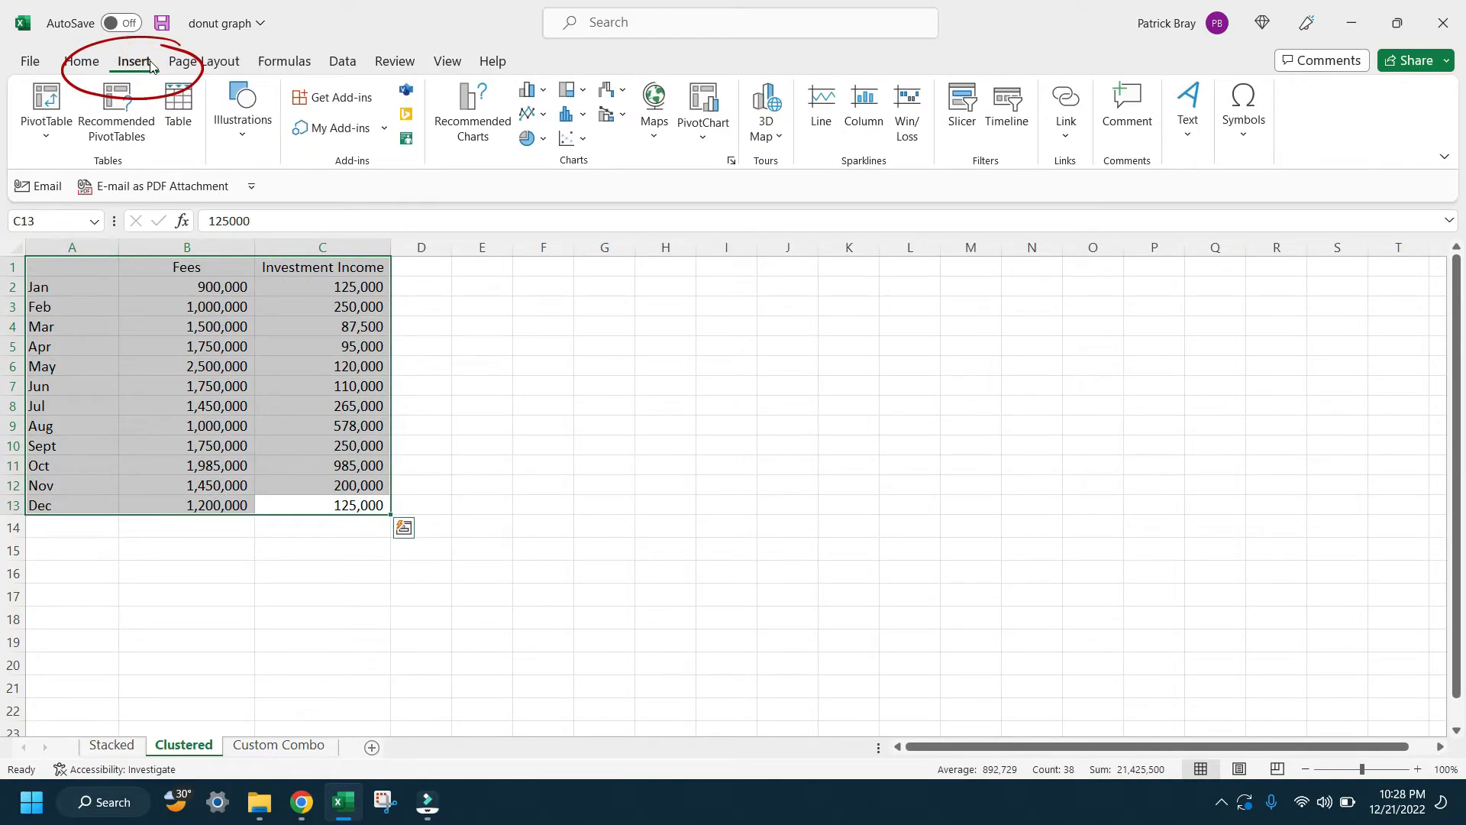
left_click(542, 93)
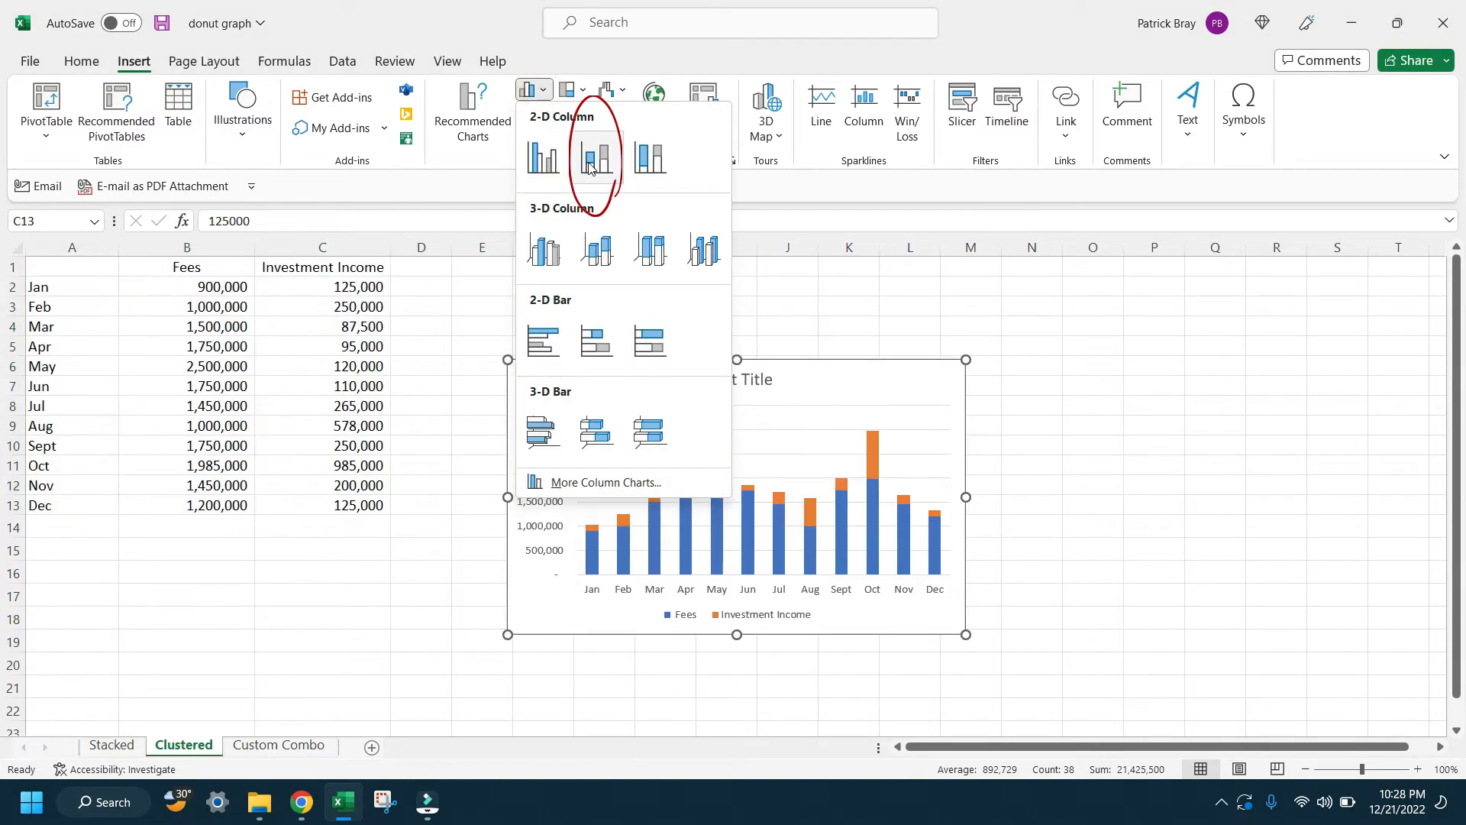
left_click(589, 167)
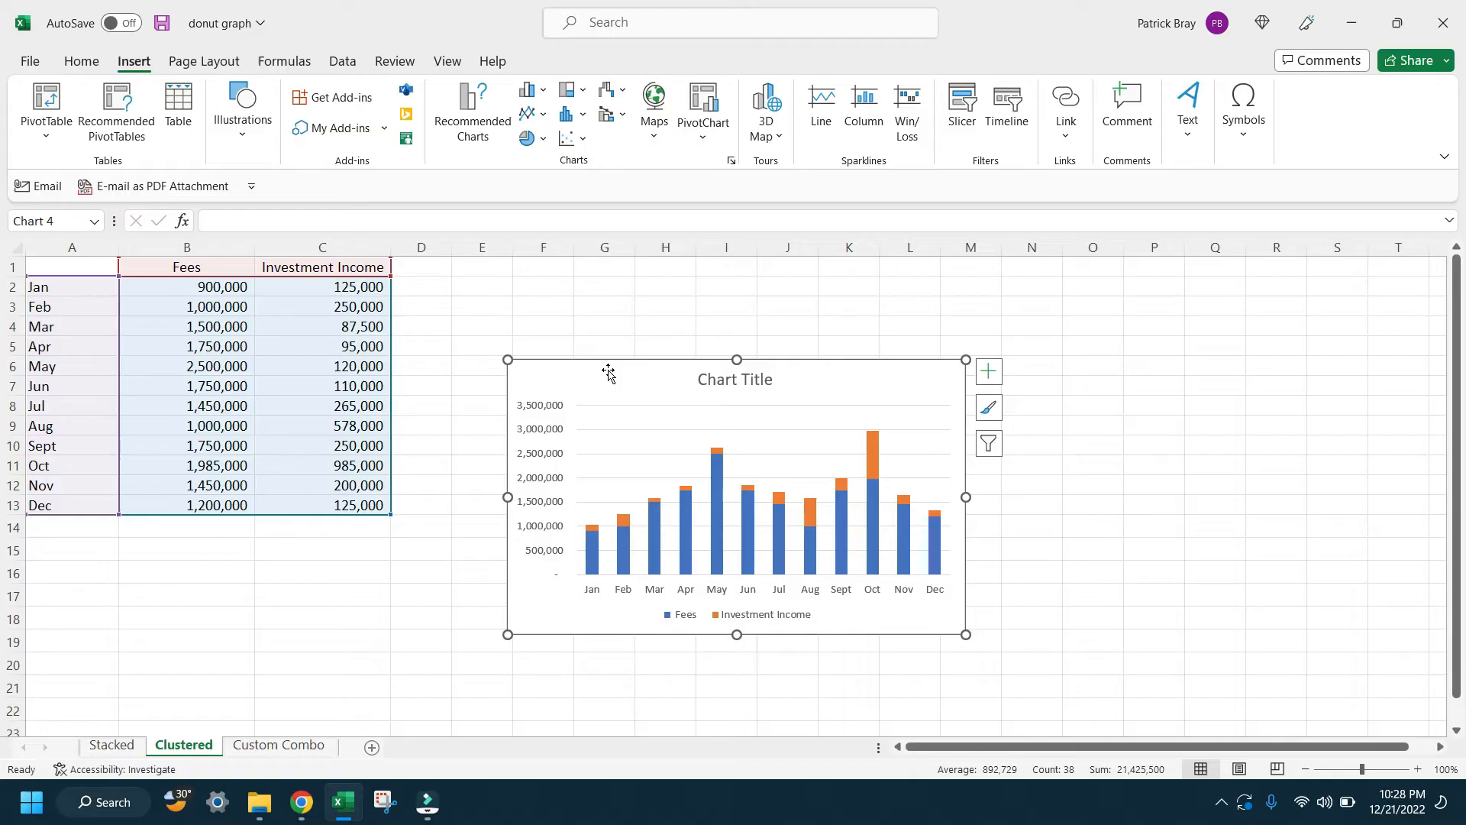
left_click_drag(608, 372, 518, 284)
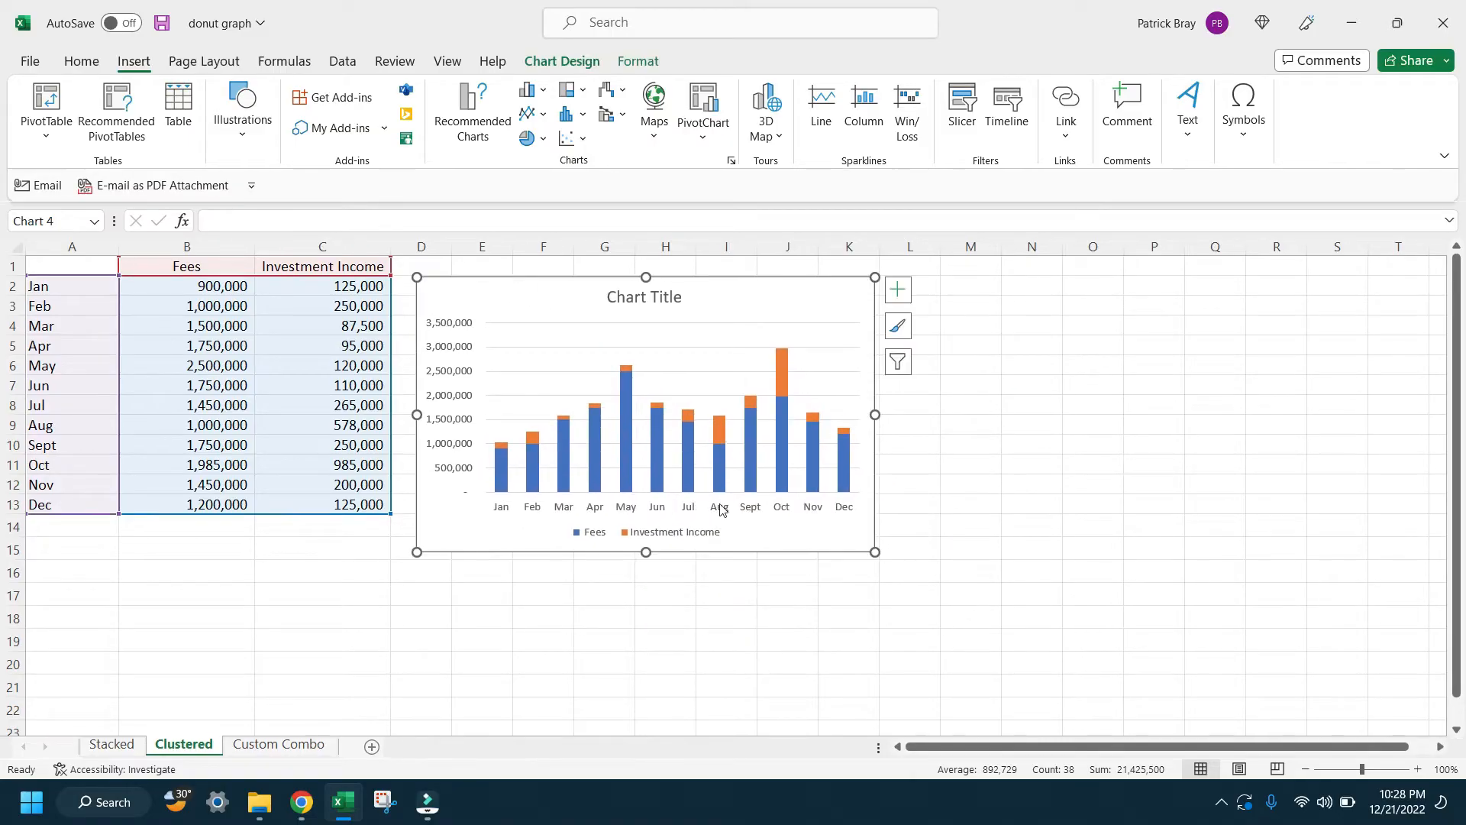
left_click_drag(875, 552, 1242, 714)
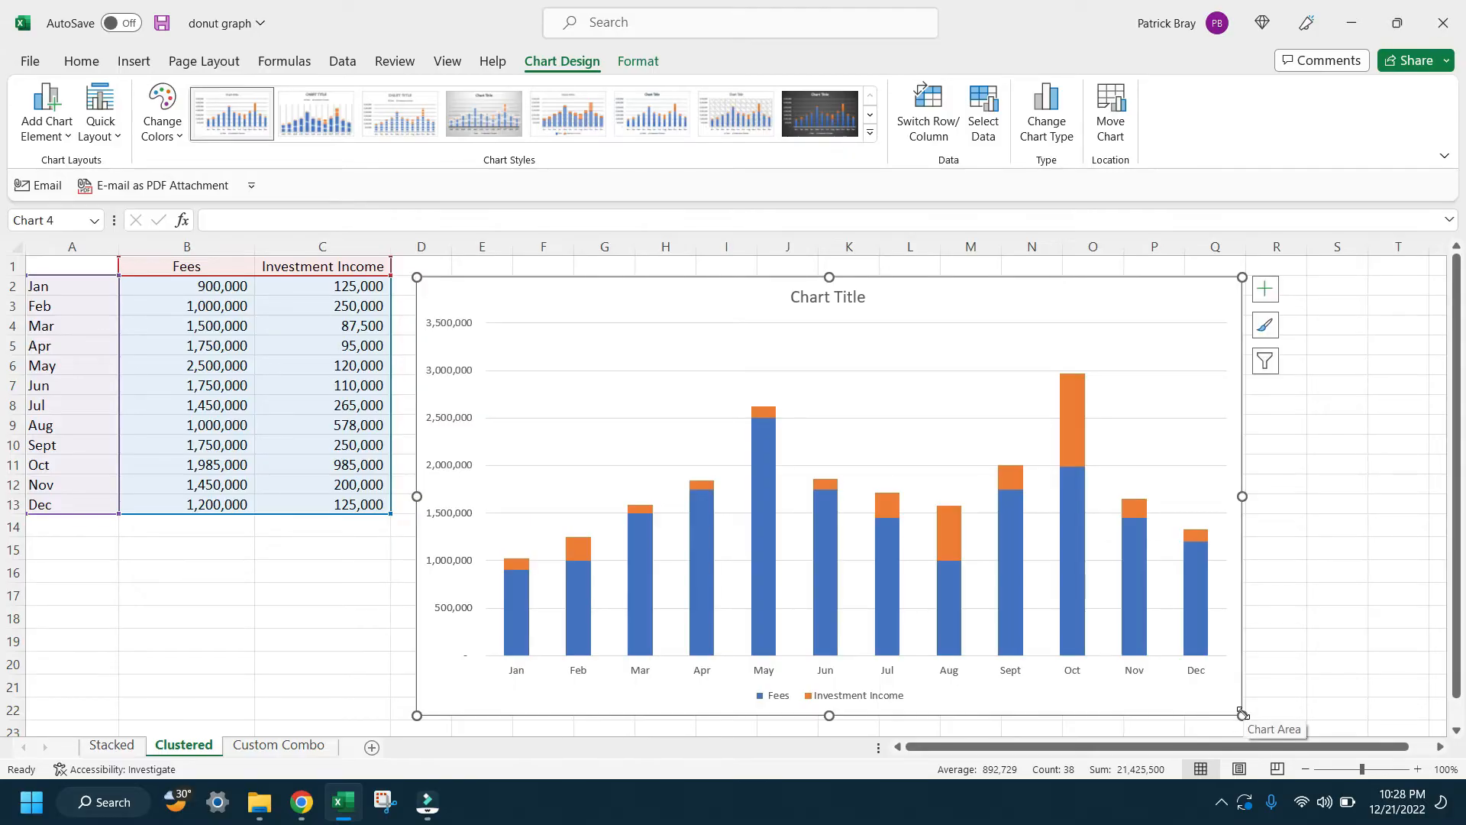
Change the stacked chart's title to "Revenue by Type" and close the title formatting pane
left_click(829, 302)
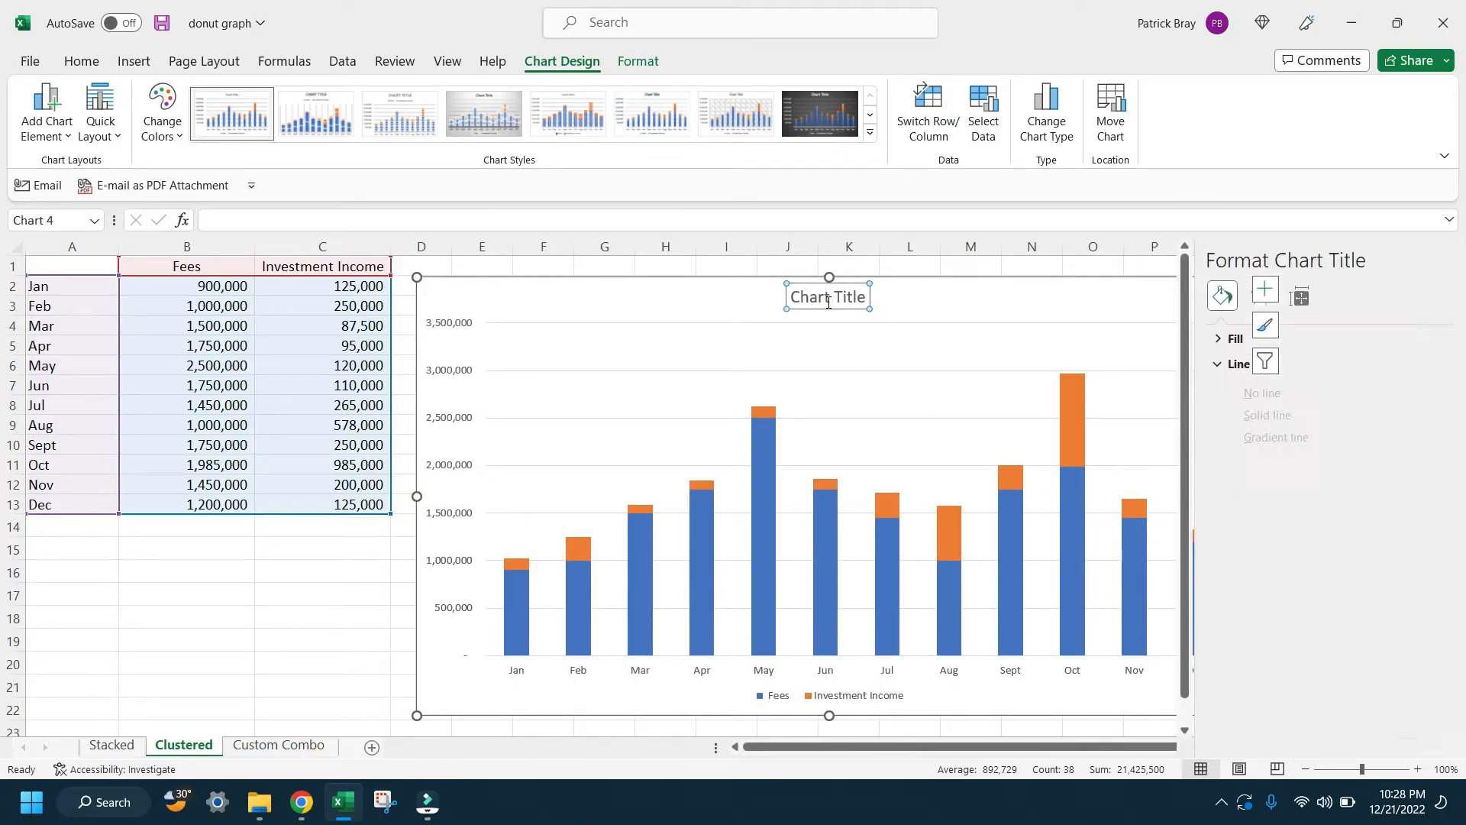
double_click(842, 298)
triple_click(843, 298)
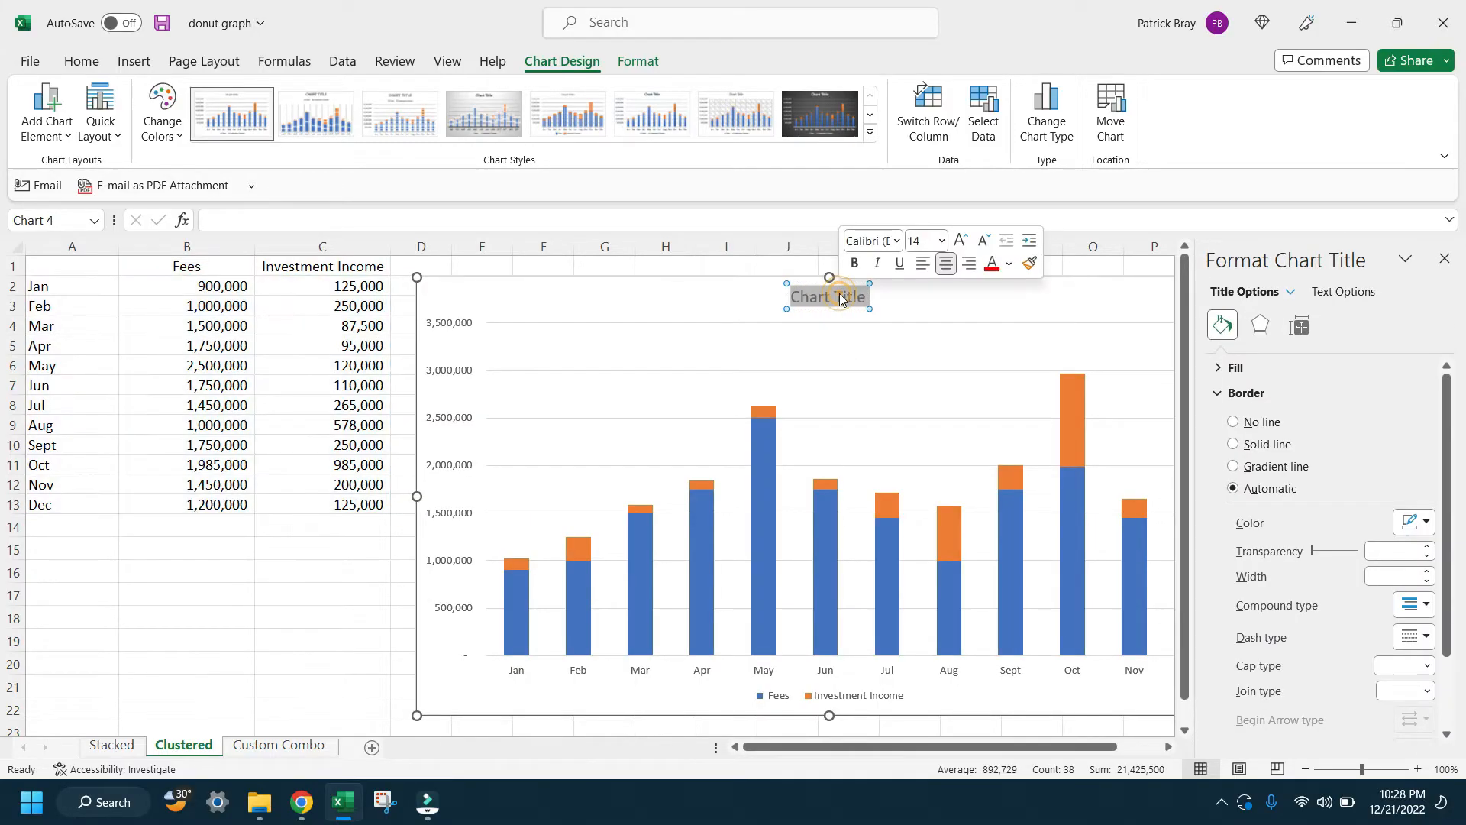
type("Reve")
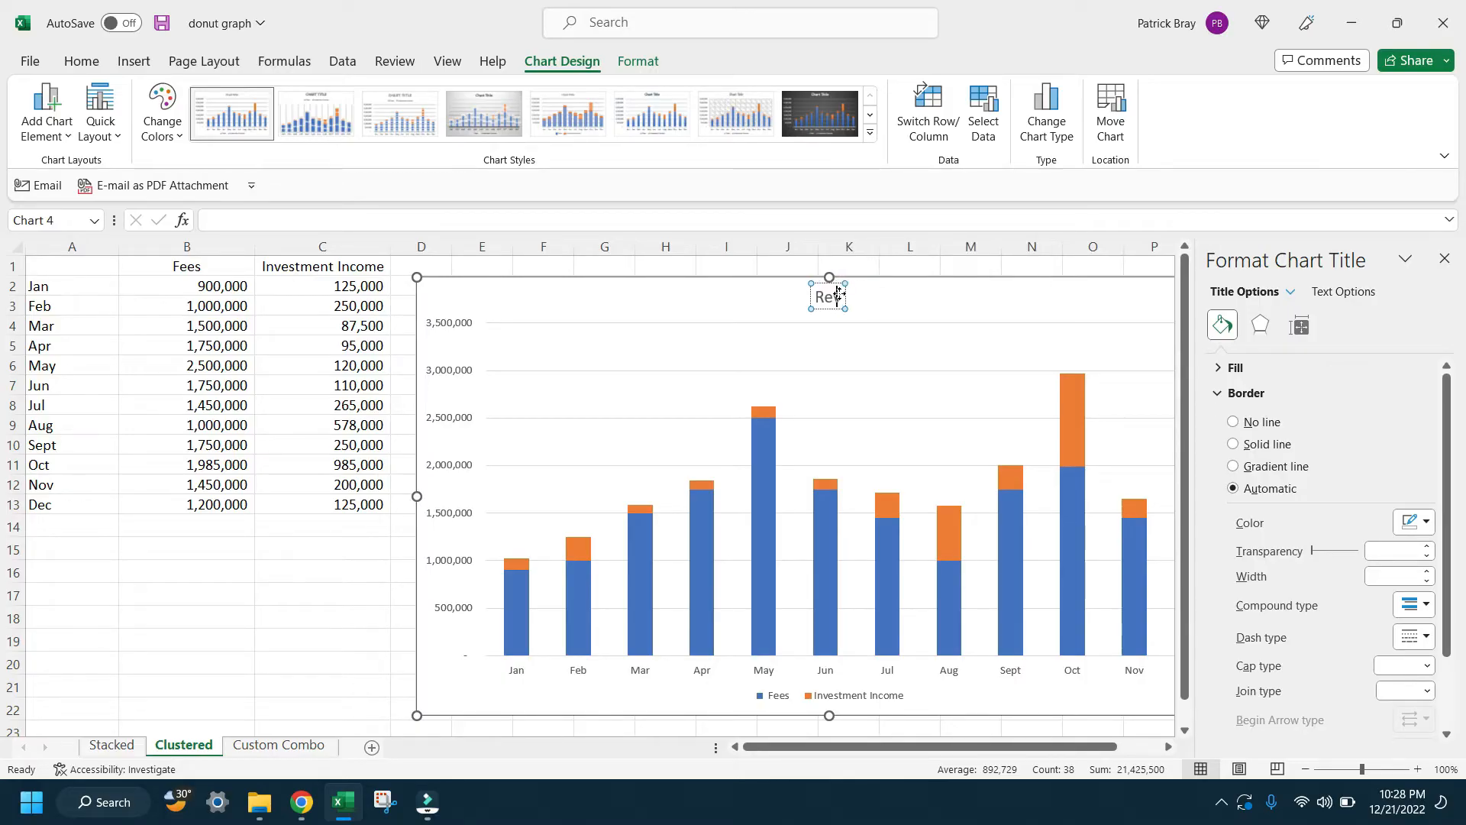
type("nue")
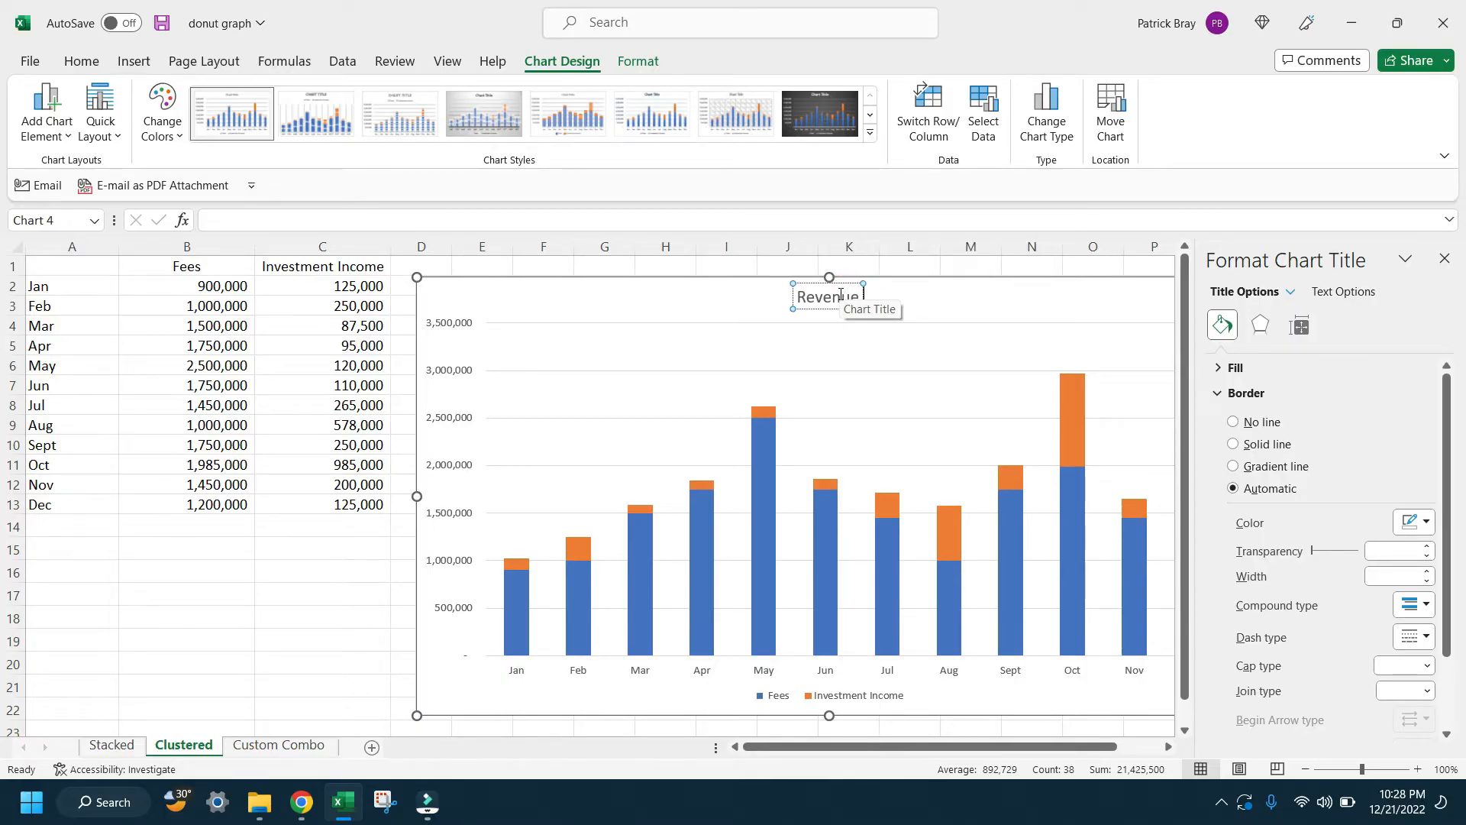
type(" by Type")
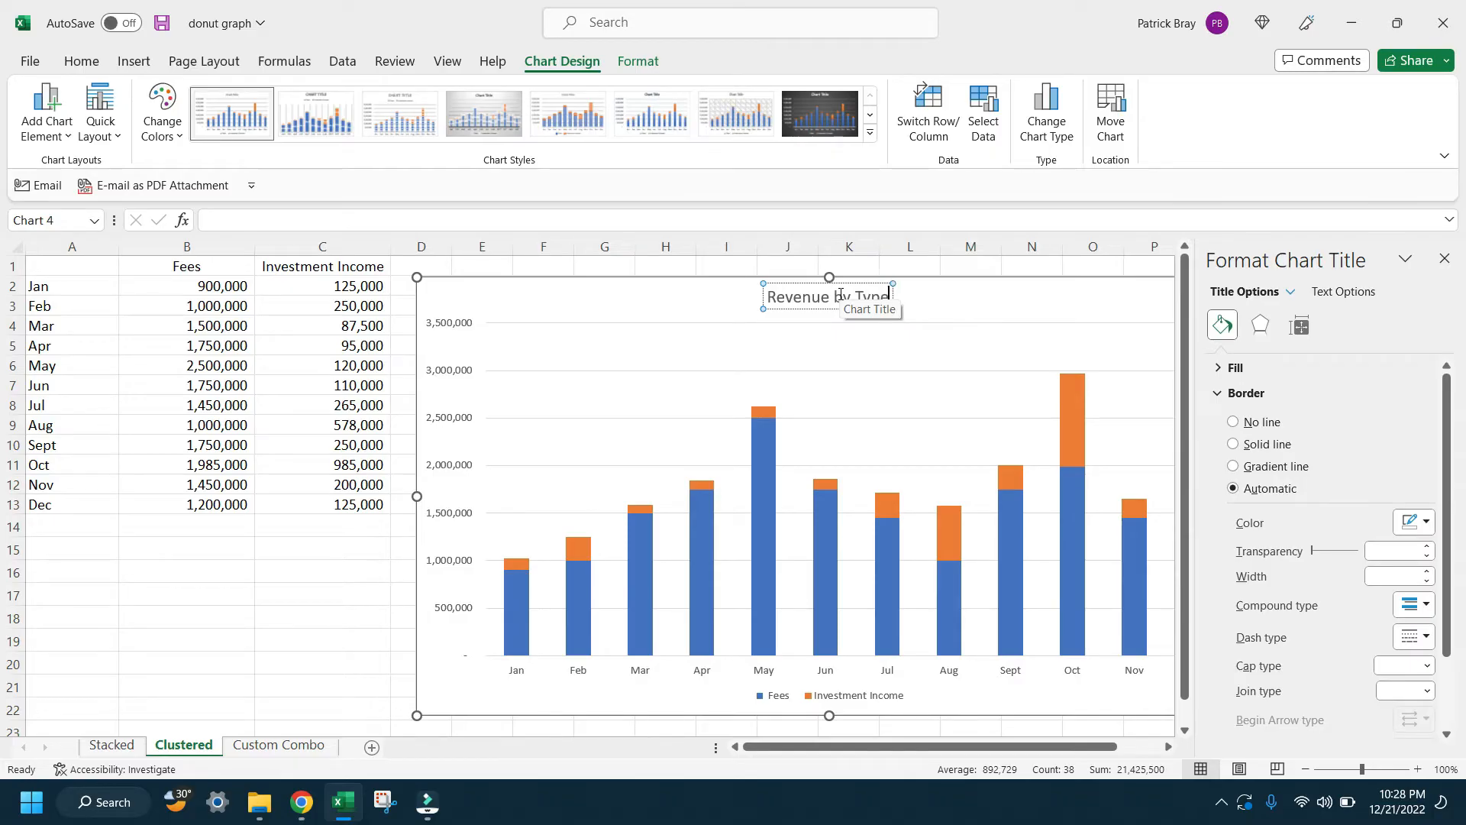
left_click(1445, 260)
Move the legend to the chart's lower-left corner and stretch the plot area down to just above it
left_click(825, 704)
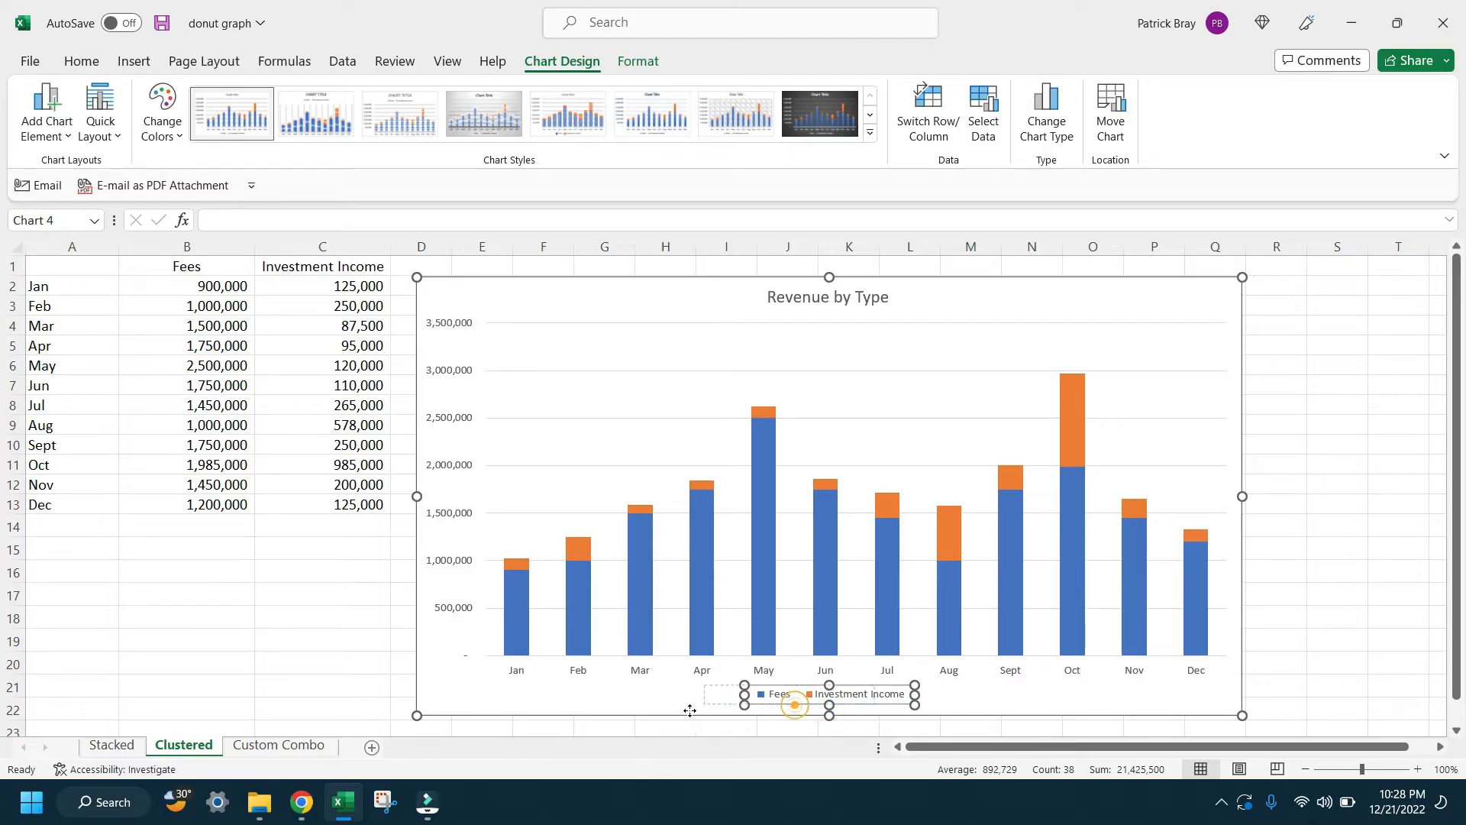
left_click_drag(791, 704, 483, 707)
left_click(802, 649)
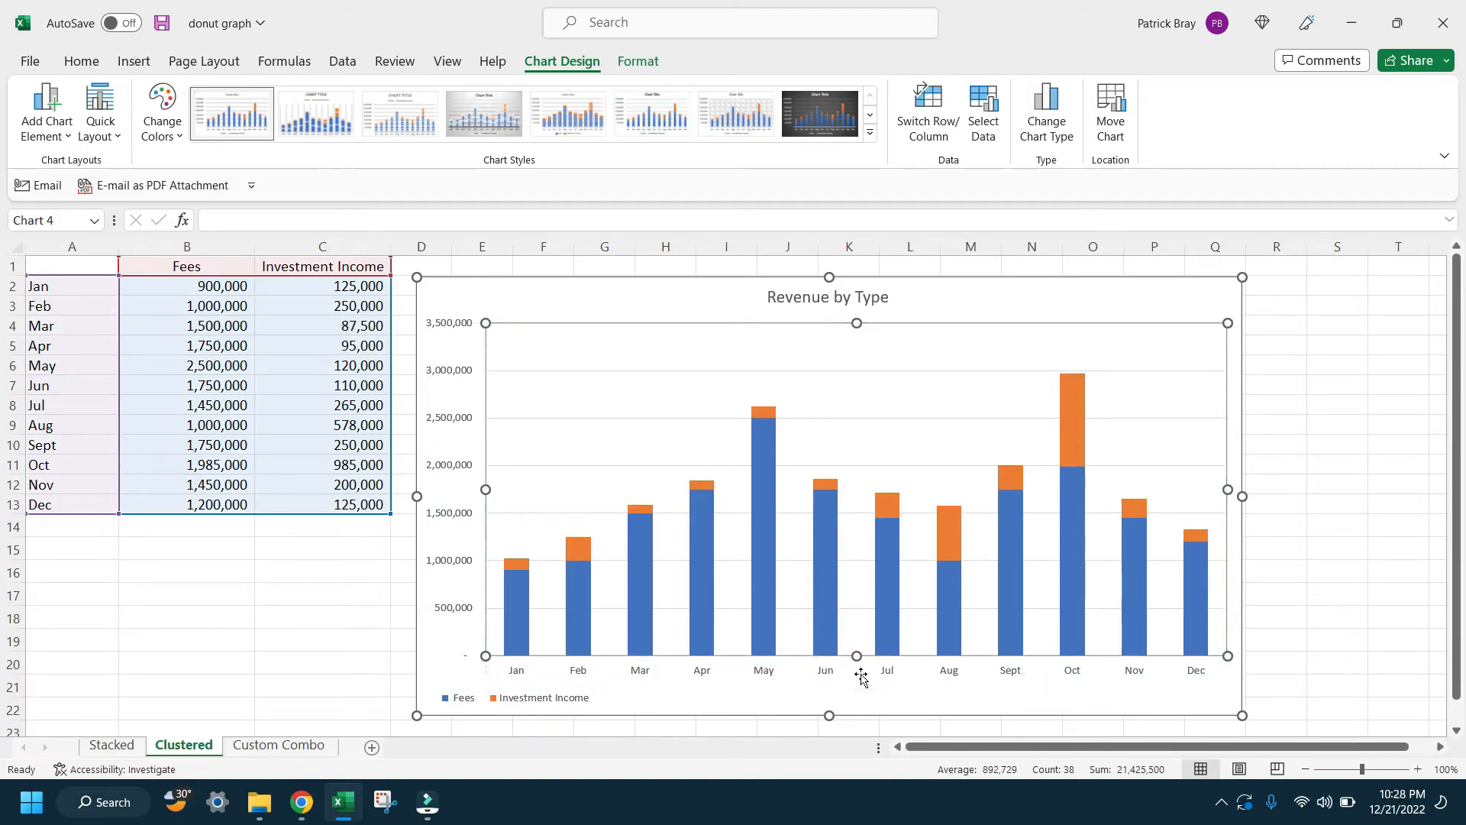
left_click_drag(856, 656, 857, 674)
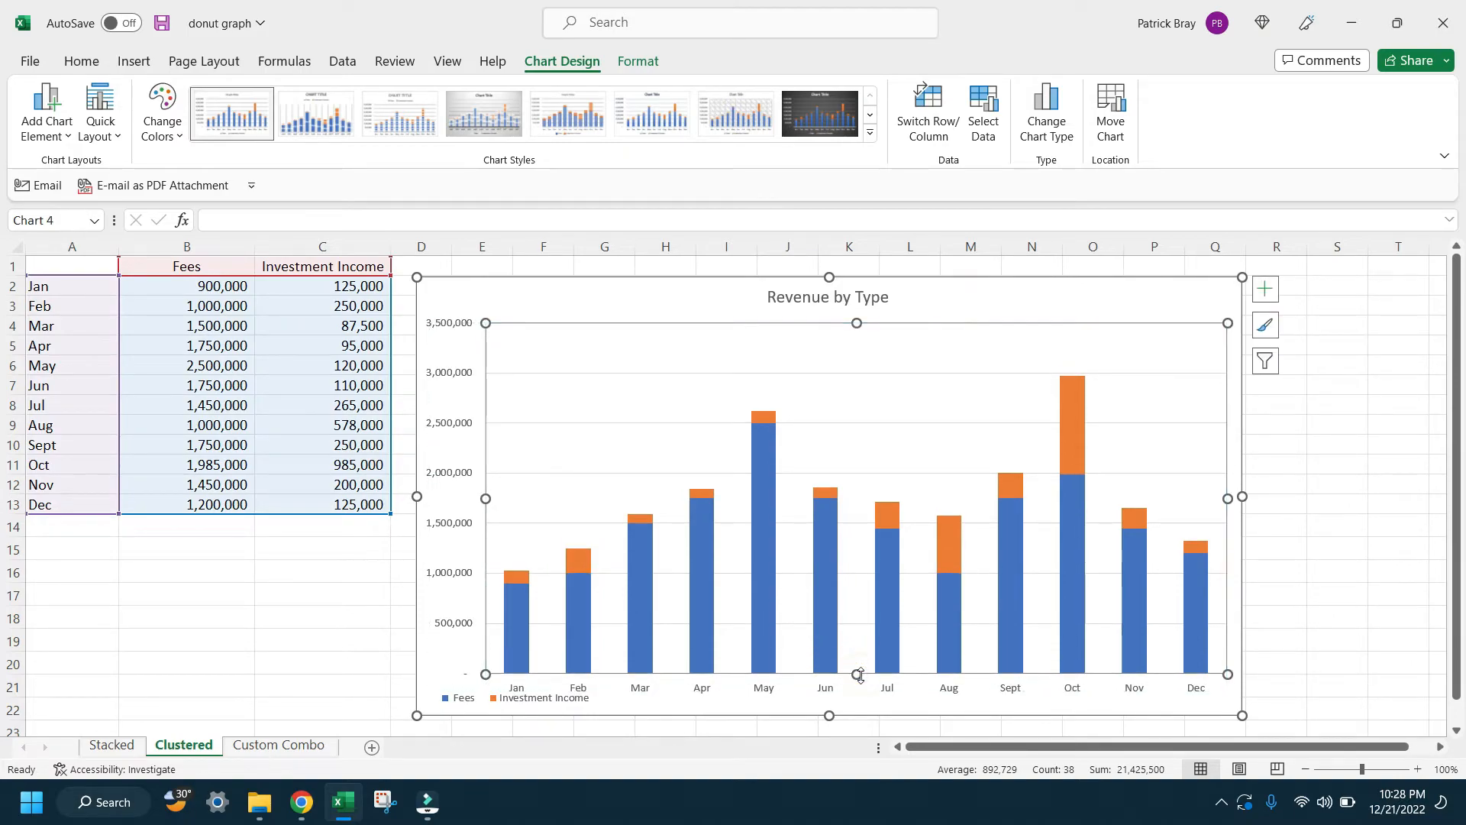
left_click(846, 713)
Shift the Revenue by Type title down and stretch the plot area up to the chart's upper edge
left_click(811, 300)
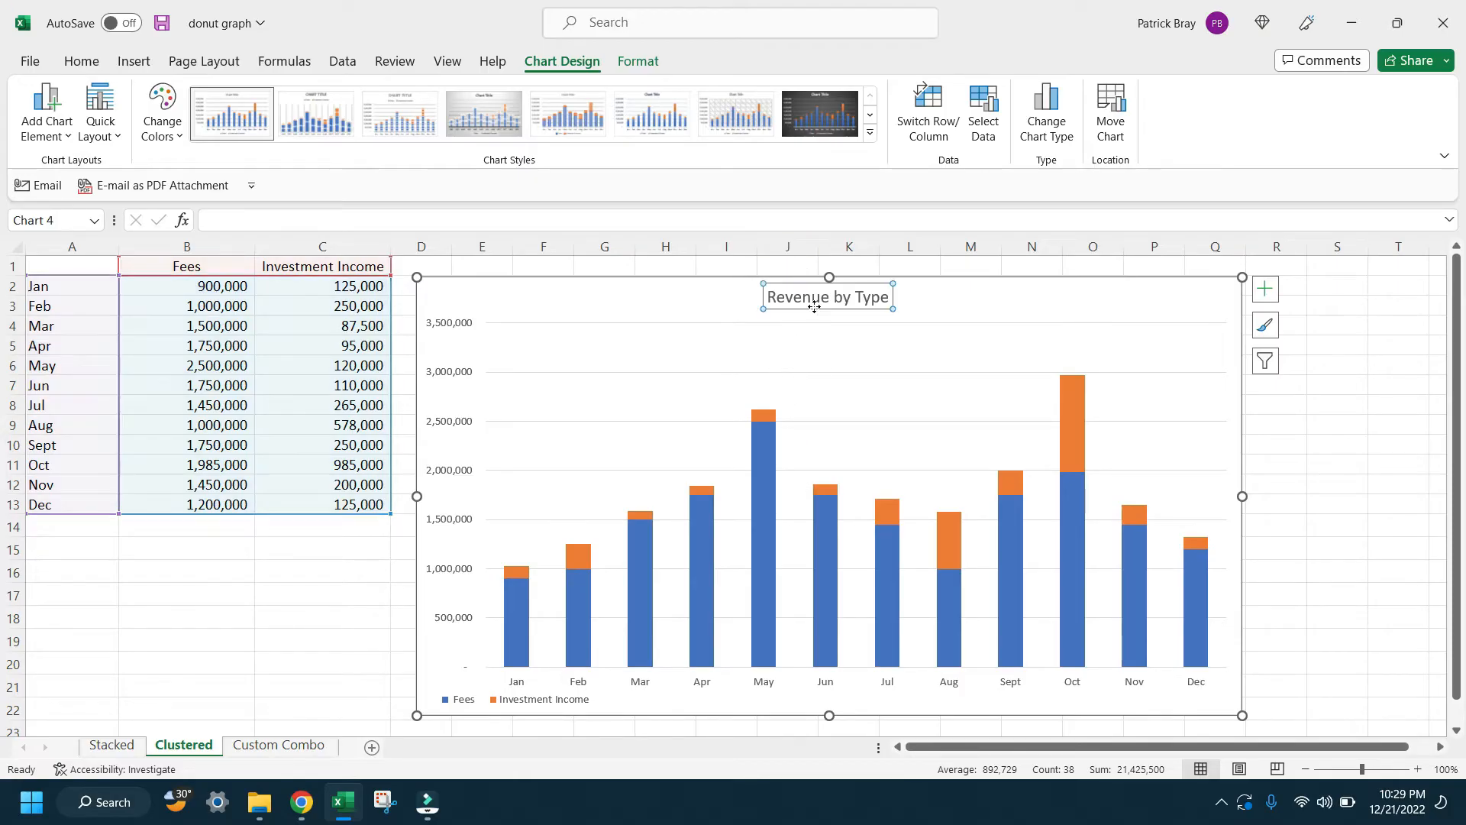
mouse_move(837, 311)
left_mouse_down()
mouse_move(850, 321)
mouse_move(856, 288)
mouse_move(825, 327)
left_mouse_up()
left_click(852, 320)
left_click(851, 305)
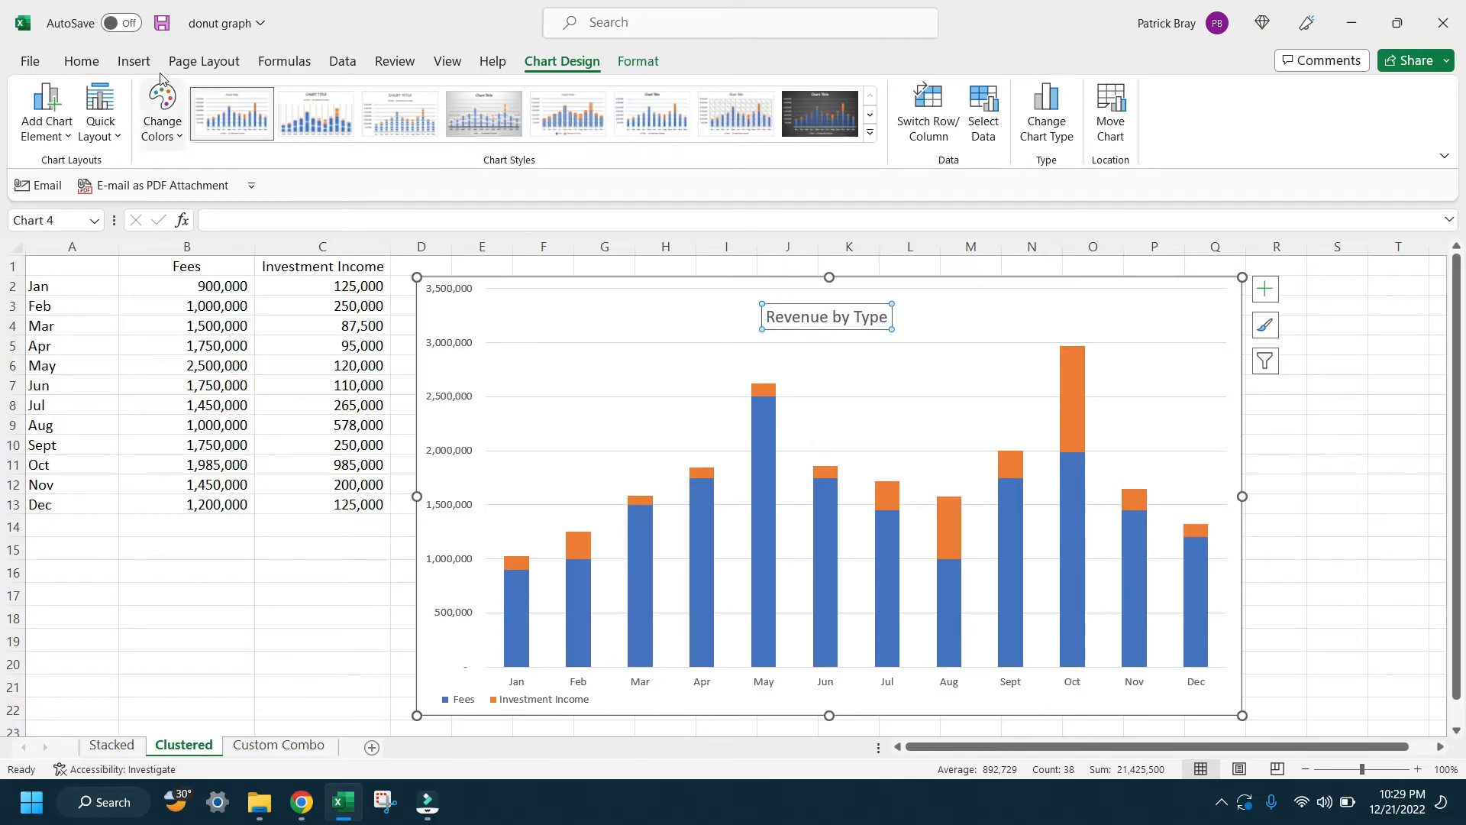
Enlarge the Revenue by Type title to 18 pt and centre it over the columns
left_click(81, 61)
left_click(343, 97)
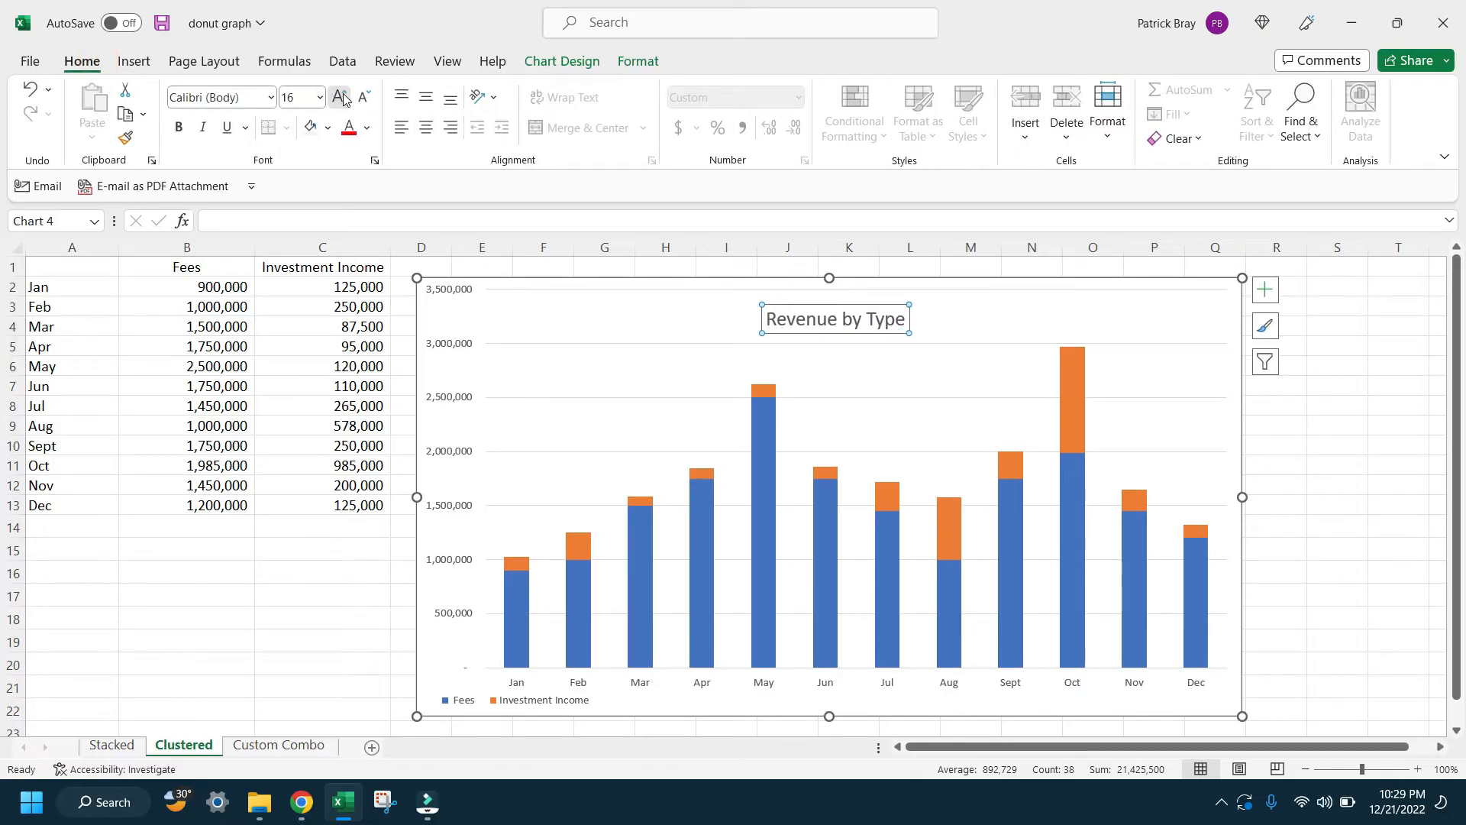
left_click(343, 97)
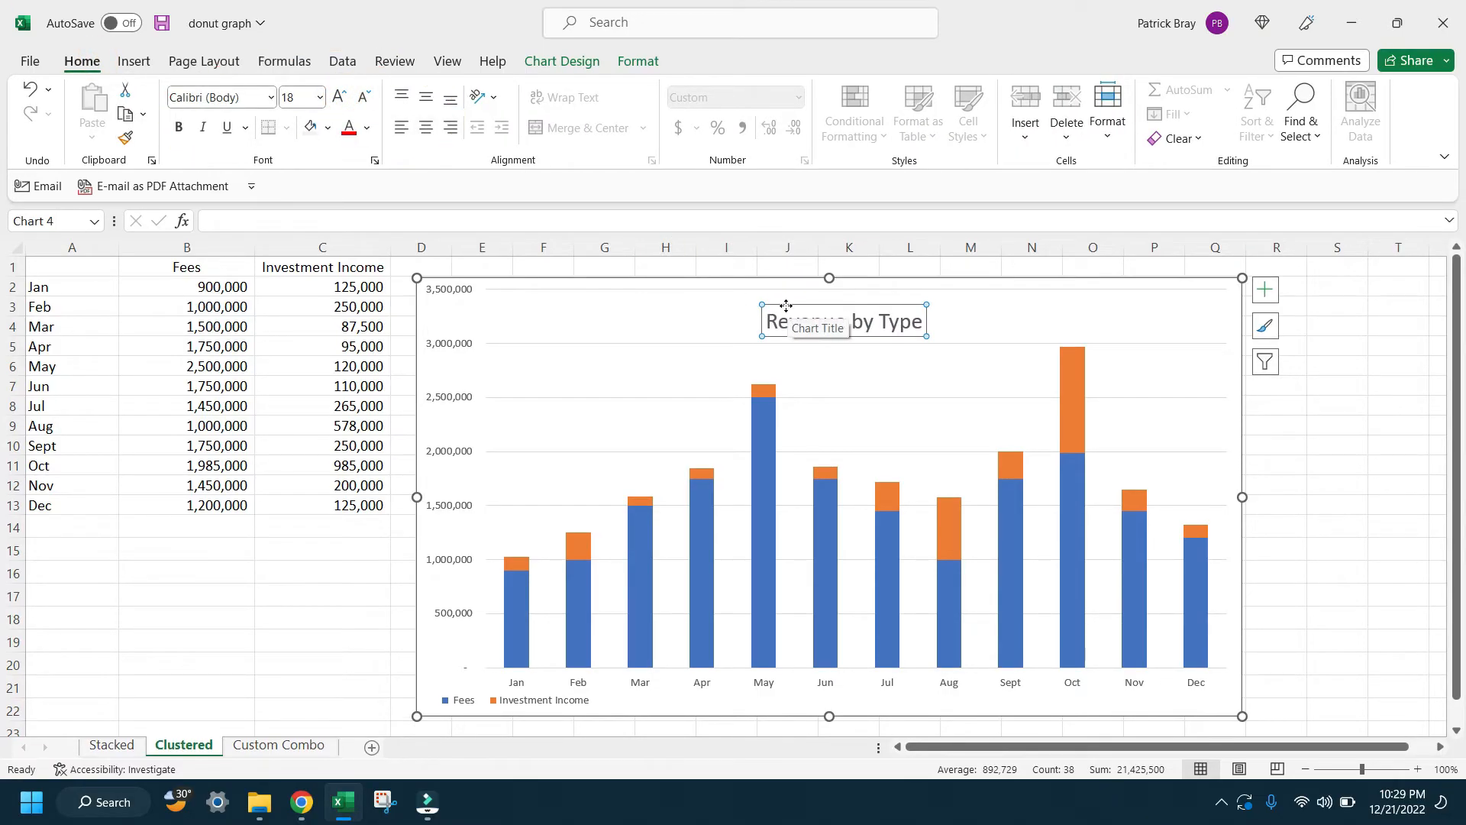
left_click_drag(787, 302, 769, 304)
Fill the plot area of the Revenue by Type chart with light gray
left_click(870, 390)
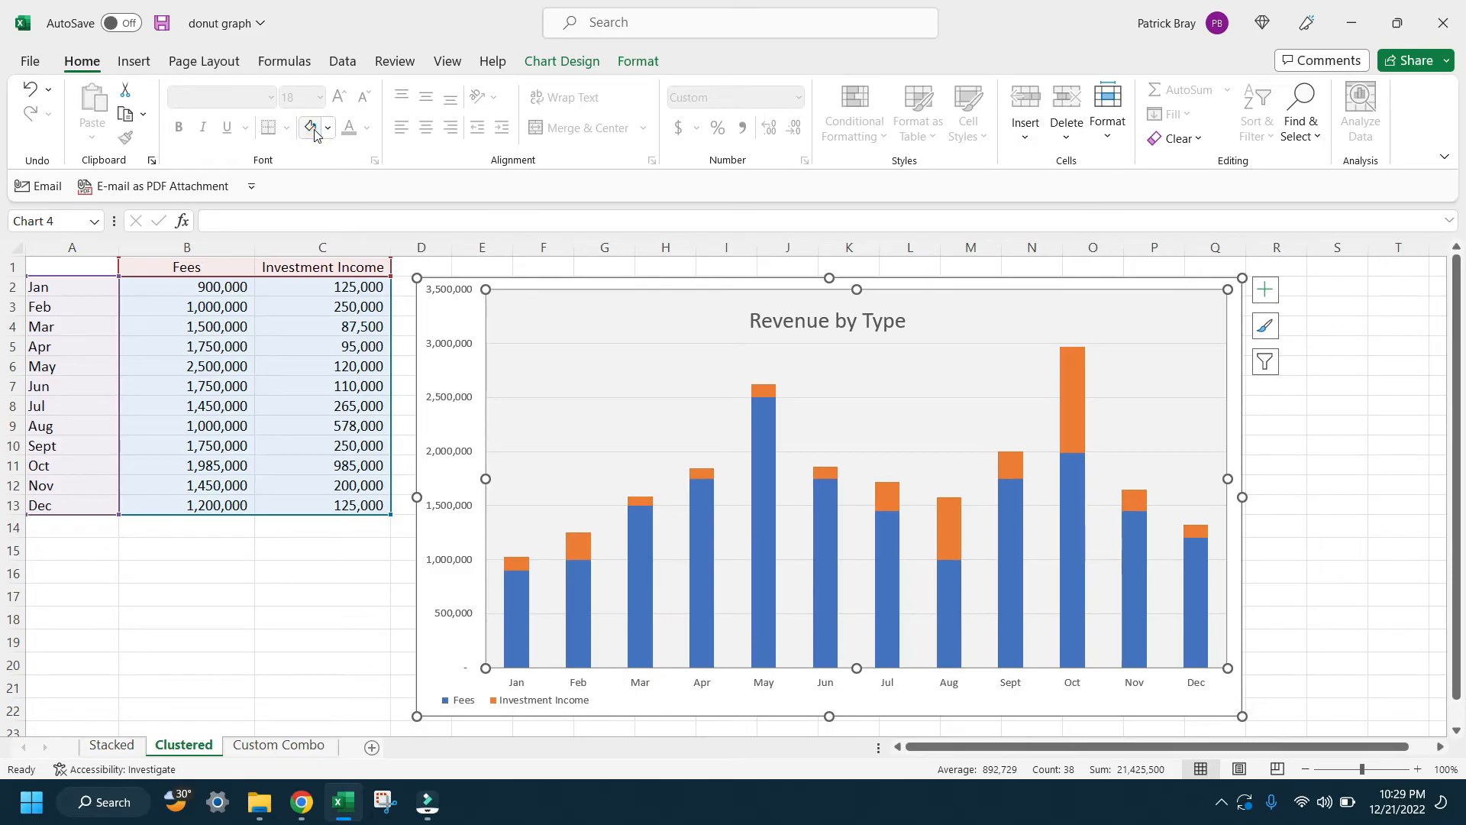
Enlarge the vertical axis labels of the Revenue by Type chart to 10.5 pt
left_click(461, 375)
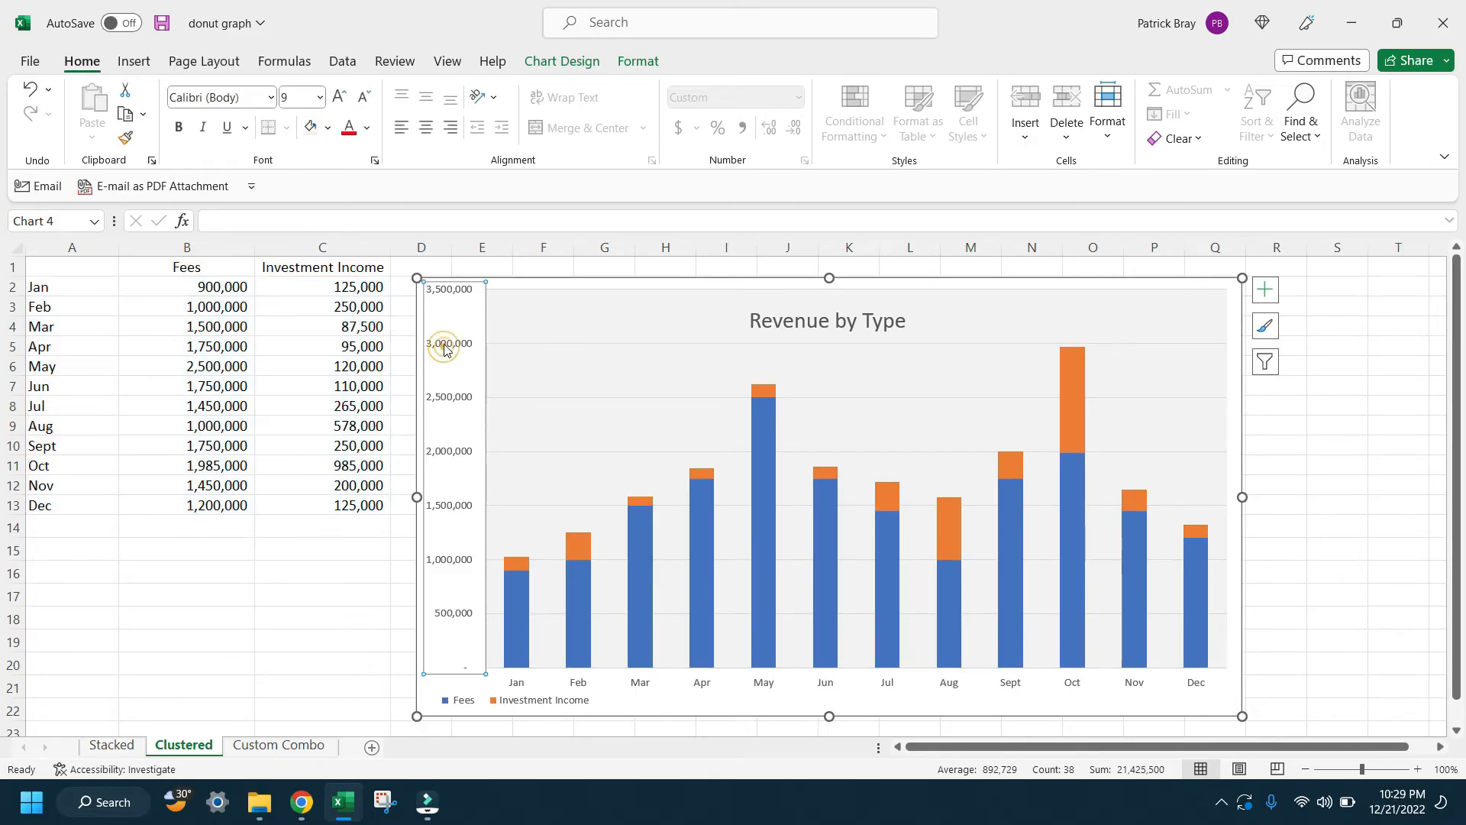
left_click(339, 97)
left_click(340, 97)
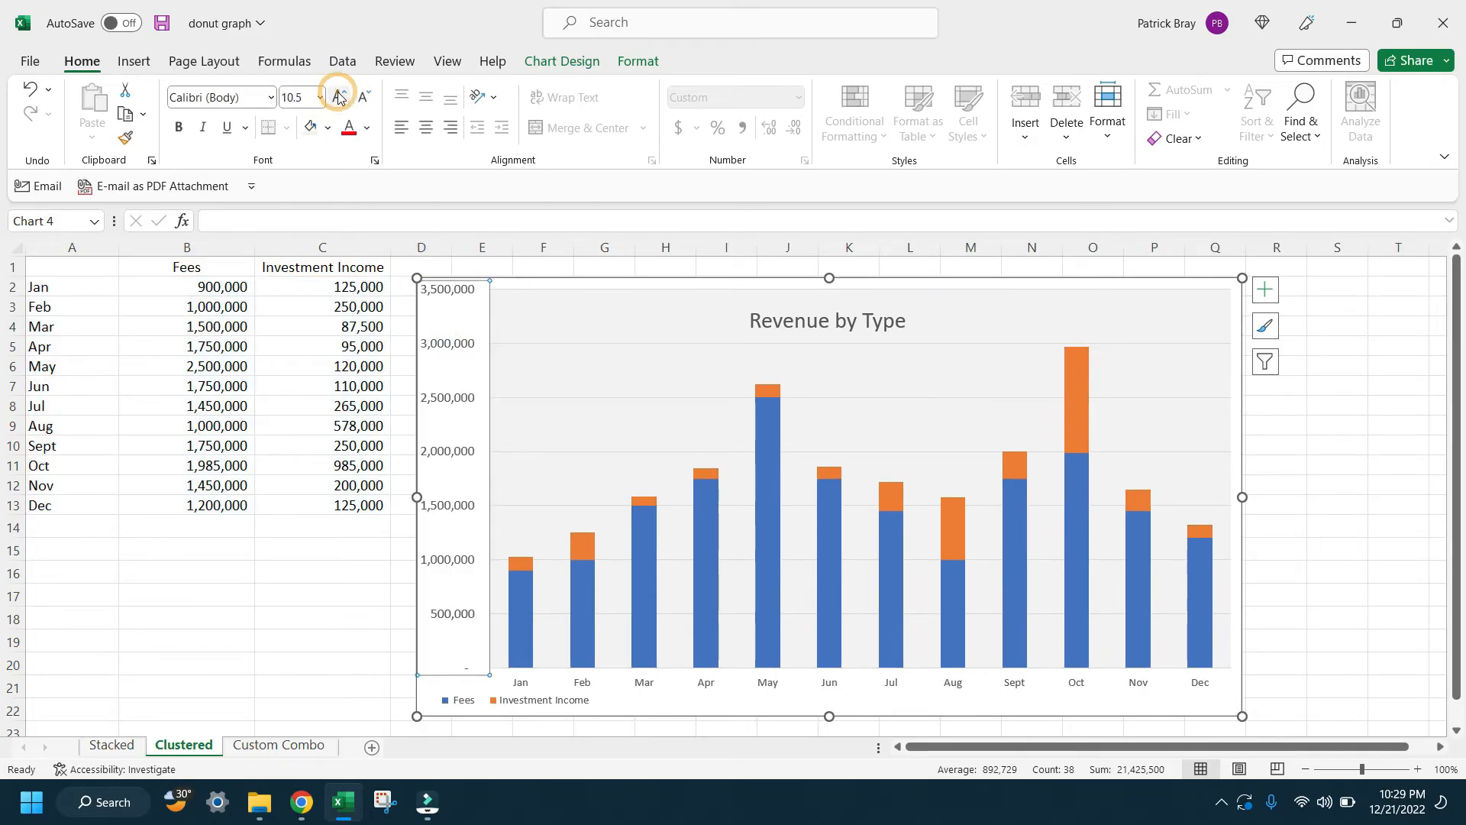
Make the month labels on the horizontal axis bold and one font size larger
left_click(651, 683)
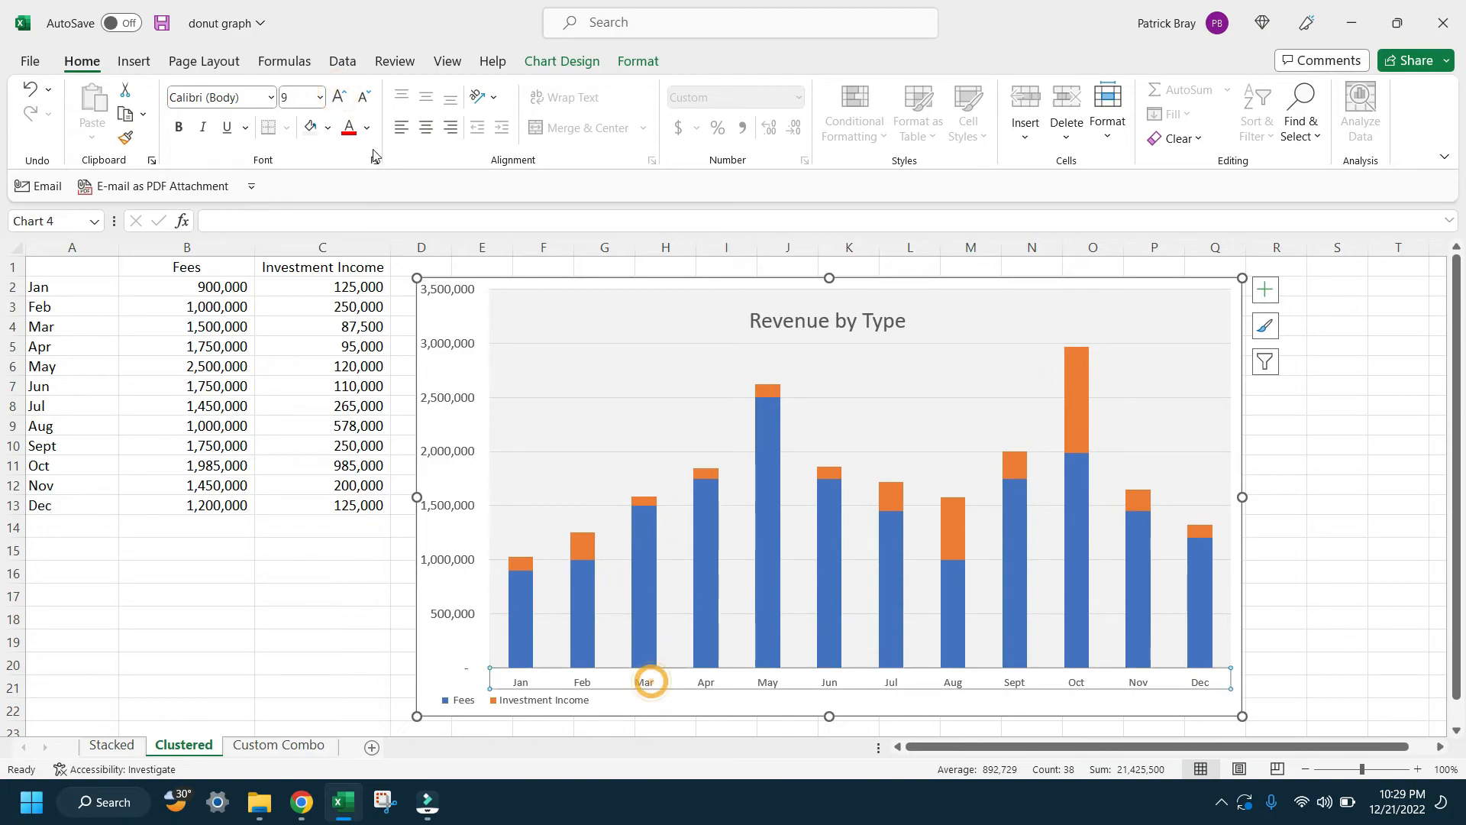
left_click(175, 128)
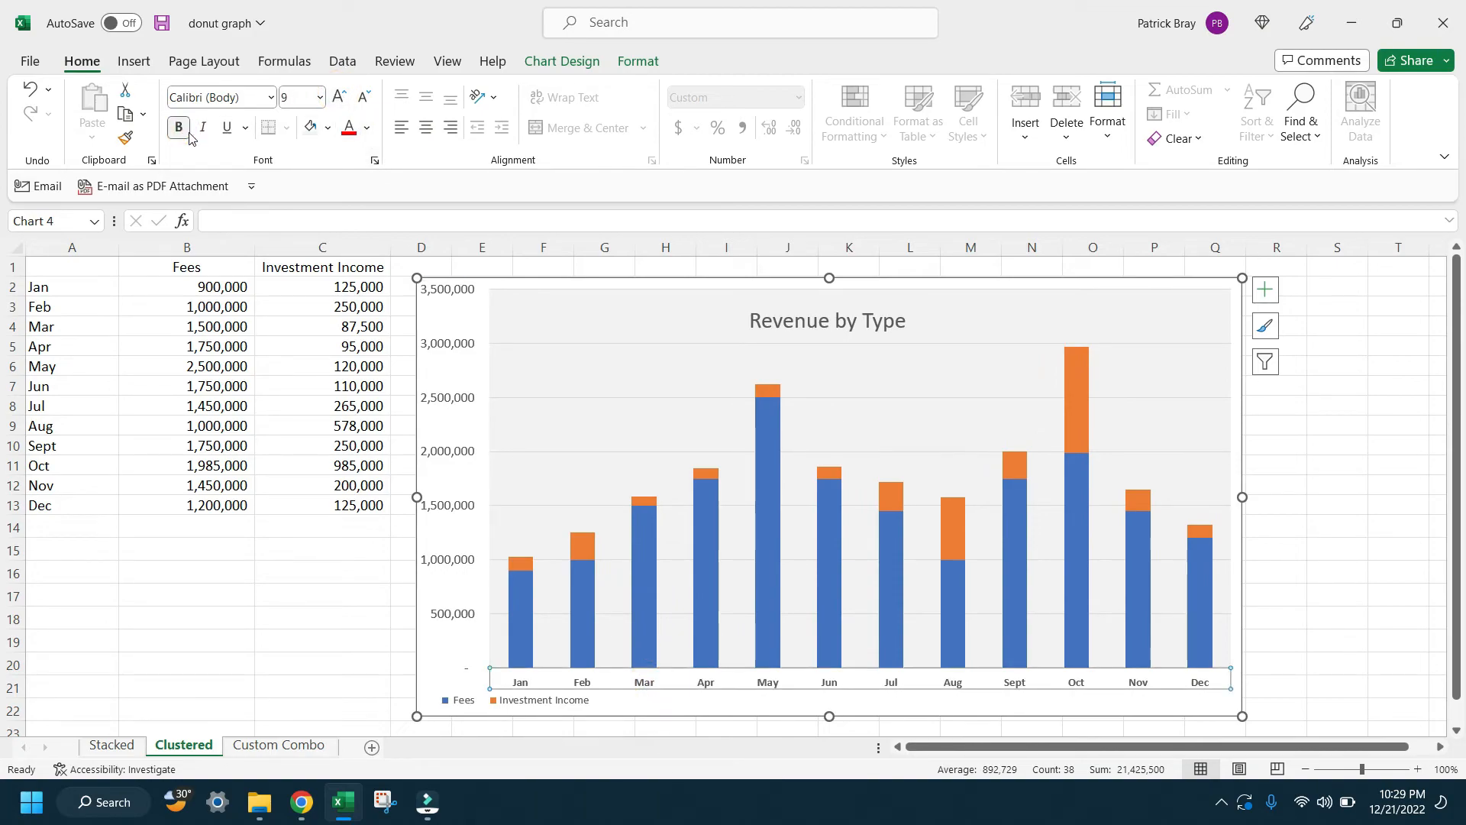
left_click(340, 101)
left_click(348, 578)
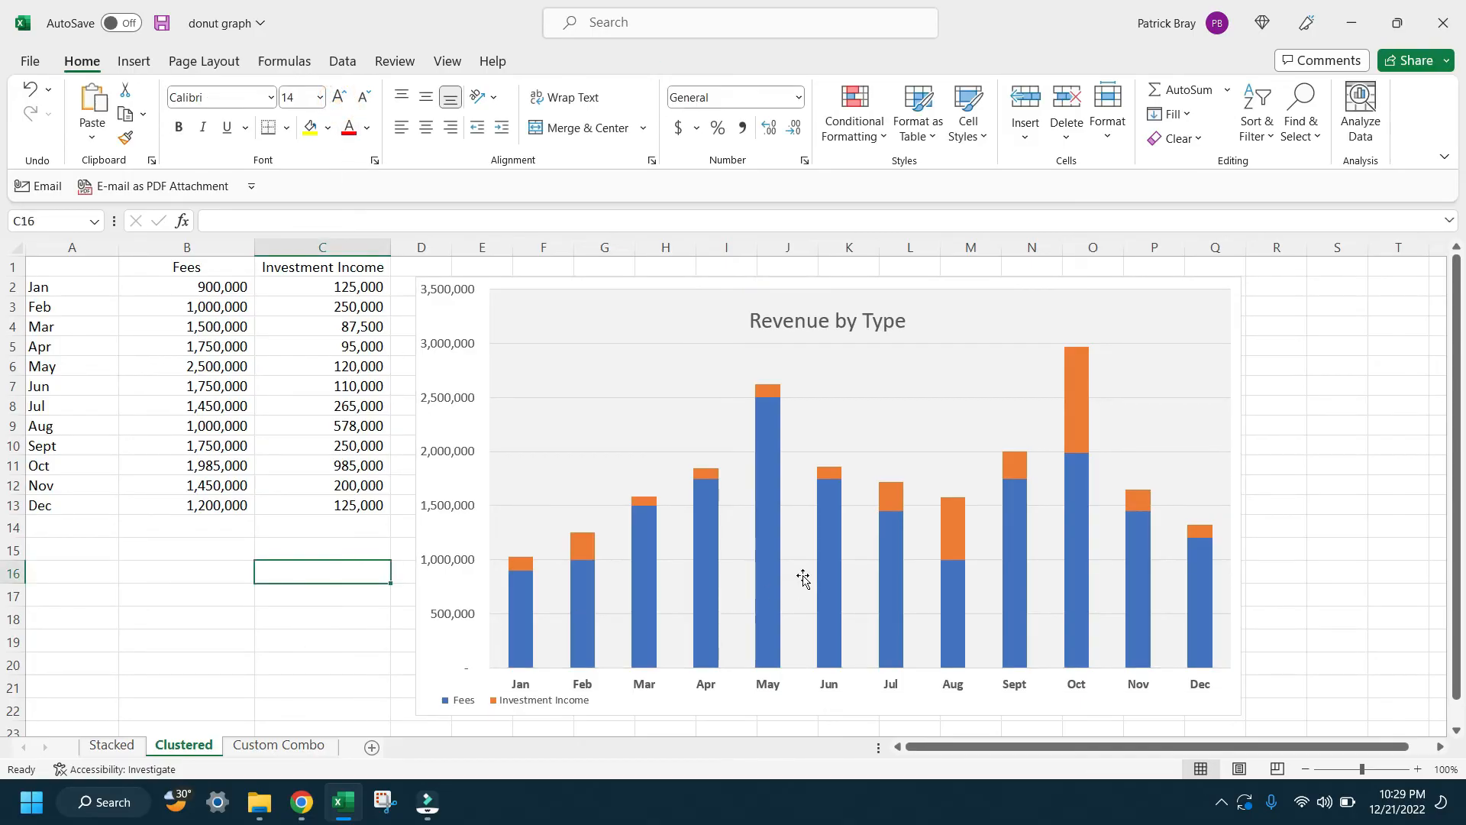
Widen the stacked columns by reducing the data series gap width to 52%
left_click(771, 571)
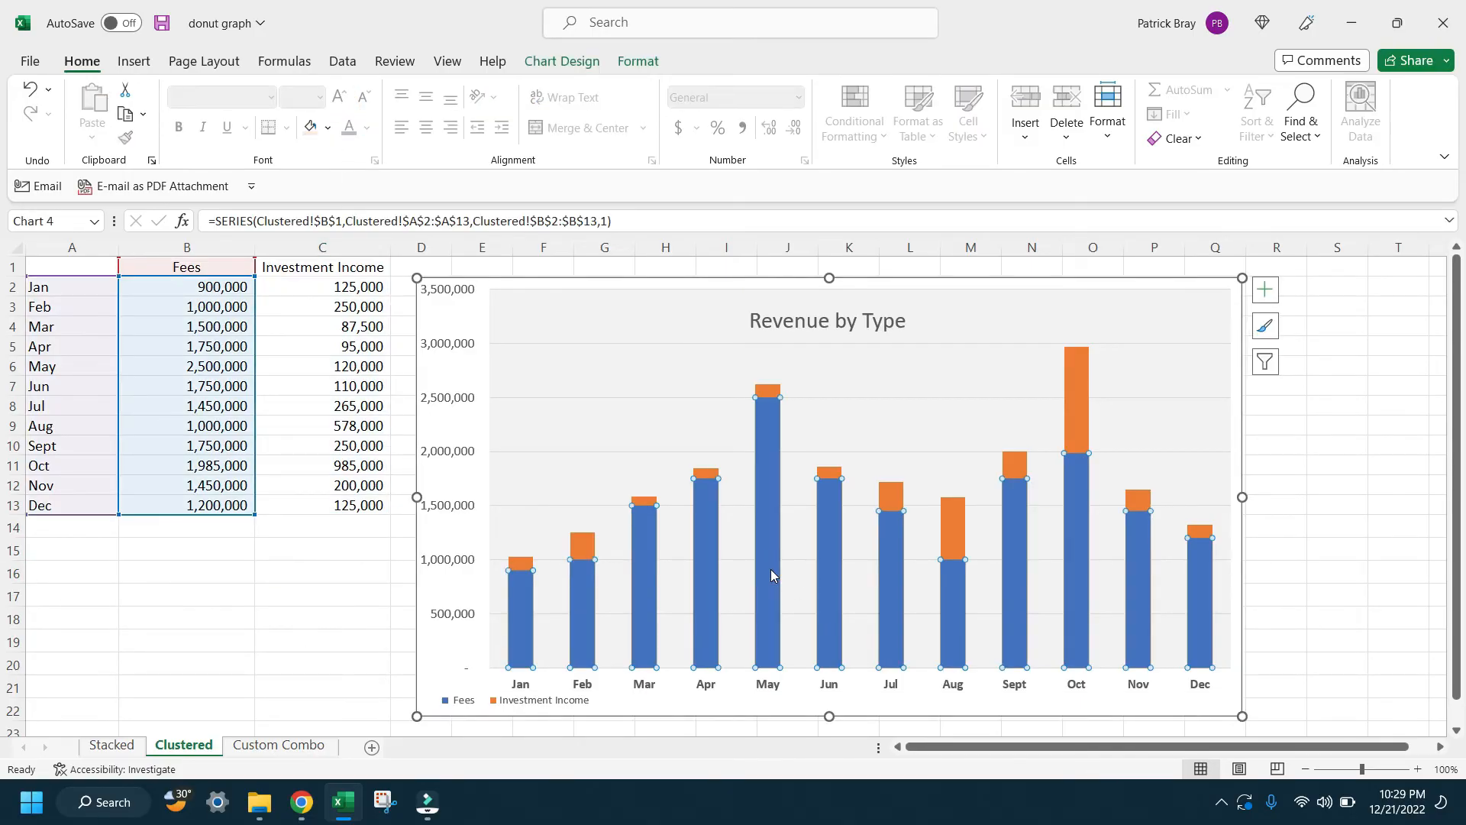
right_click(771, 569)
left_click(824, 555)
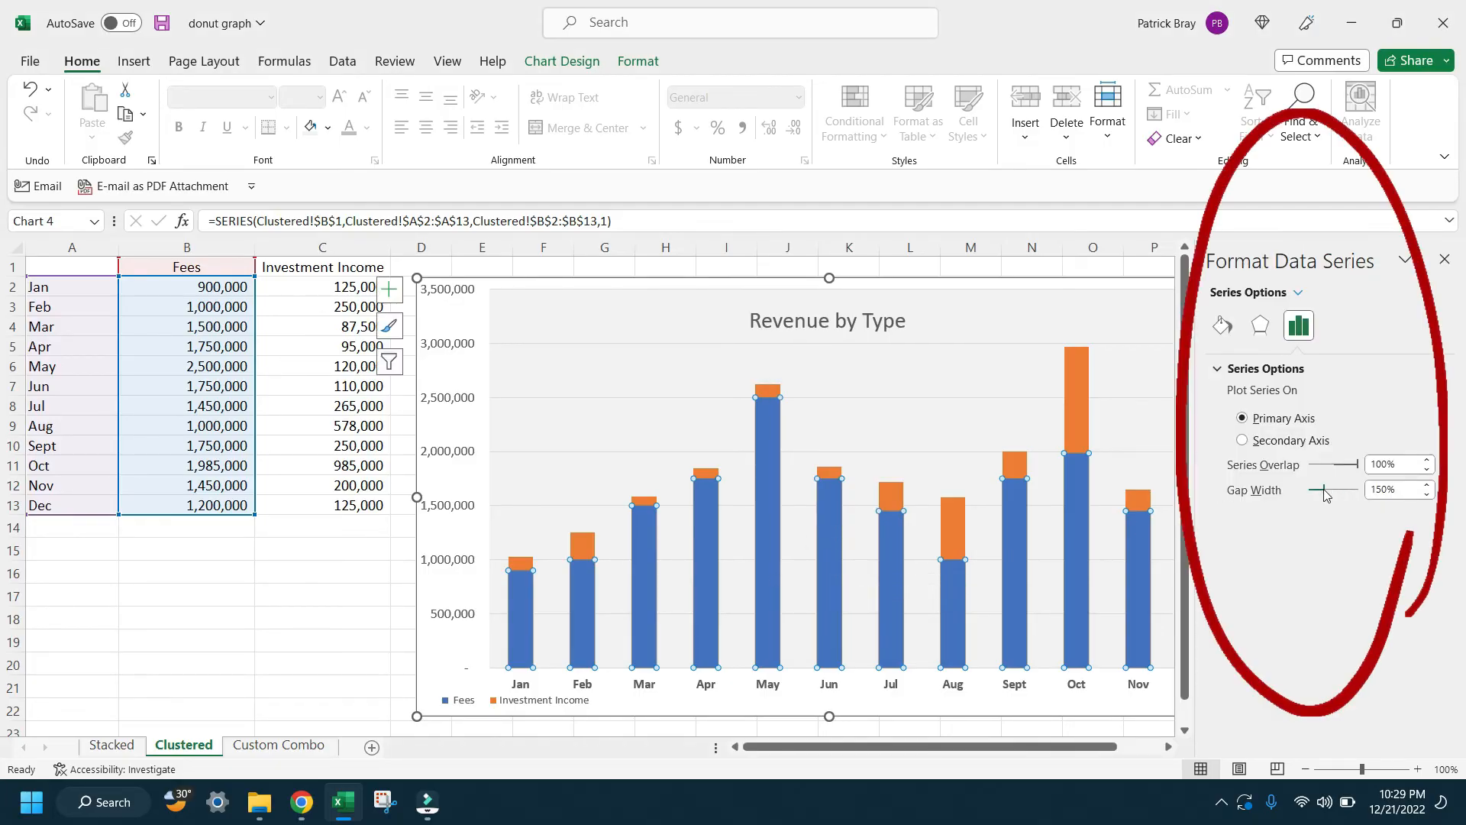
left_click_drag(1324, 490, 1321, 490)
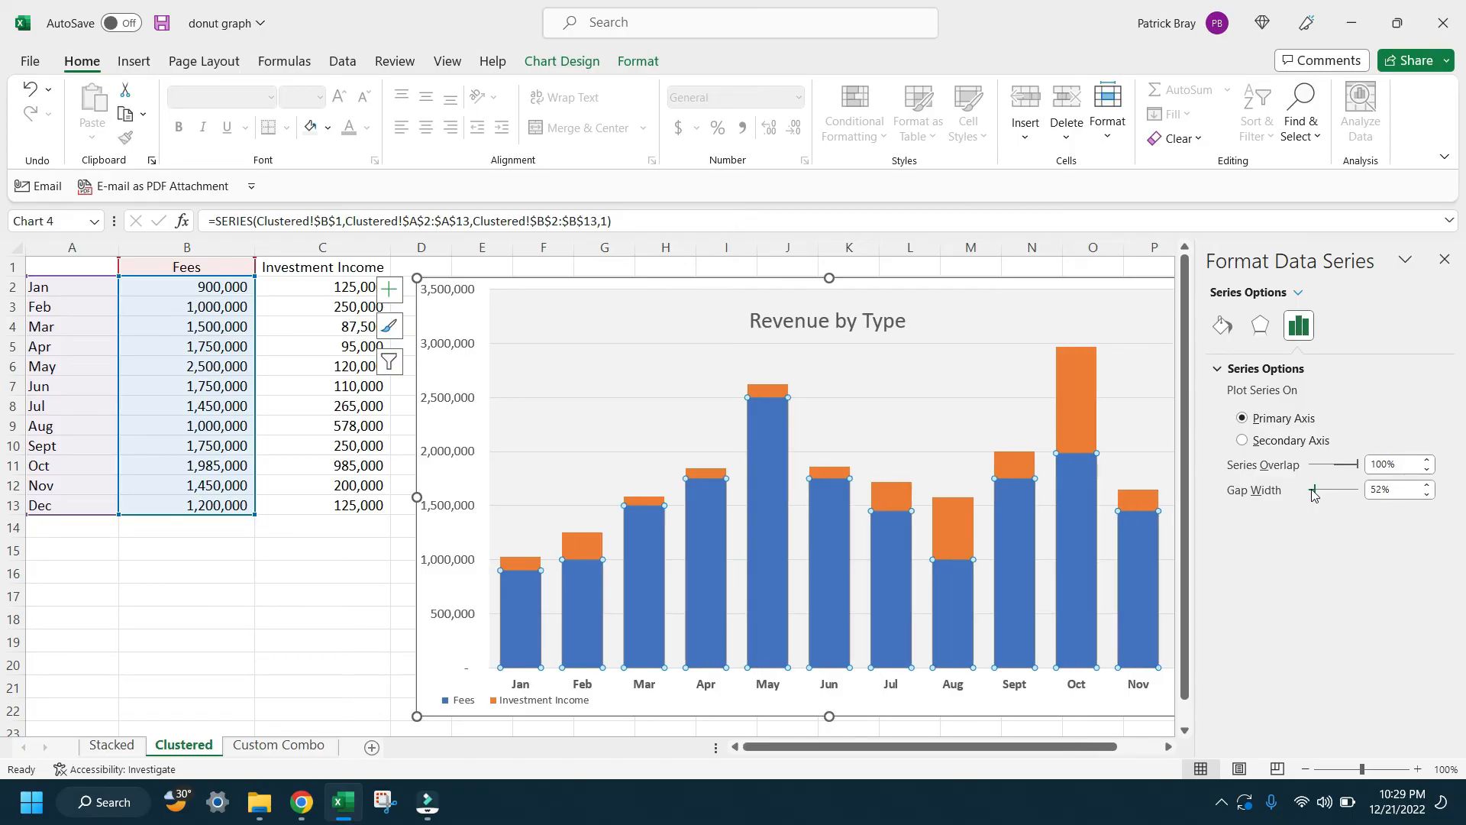
left_click(1091, 421)
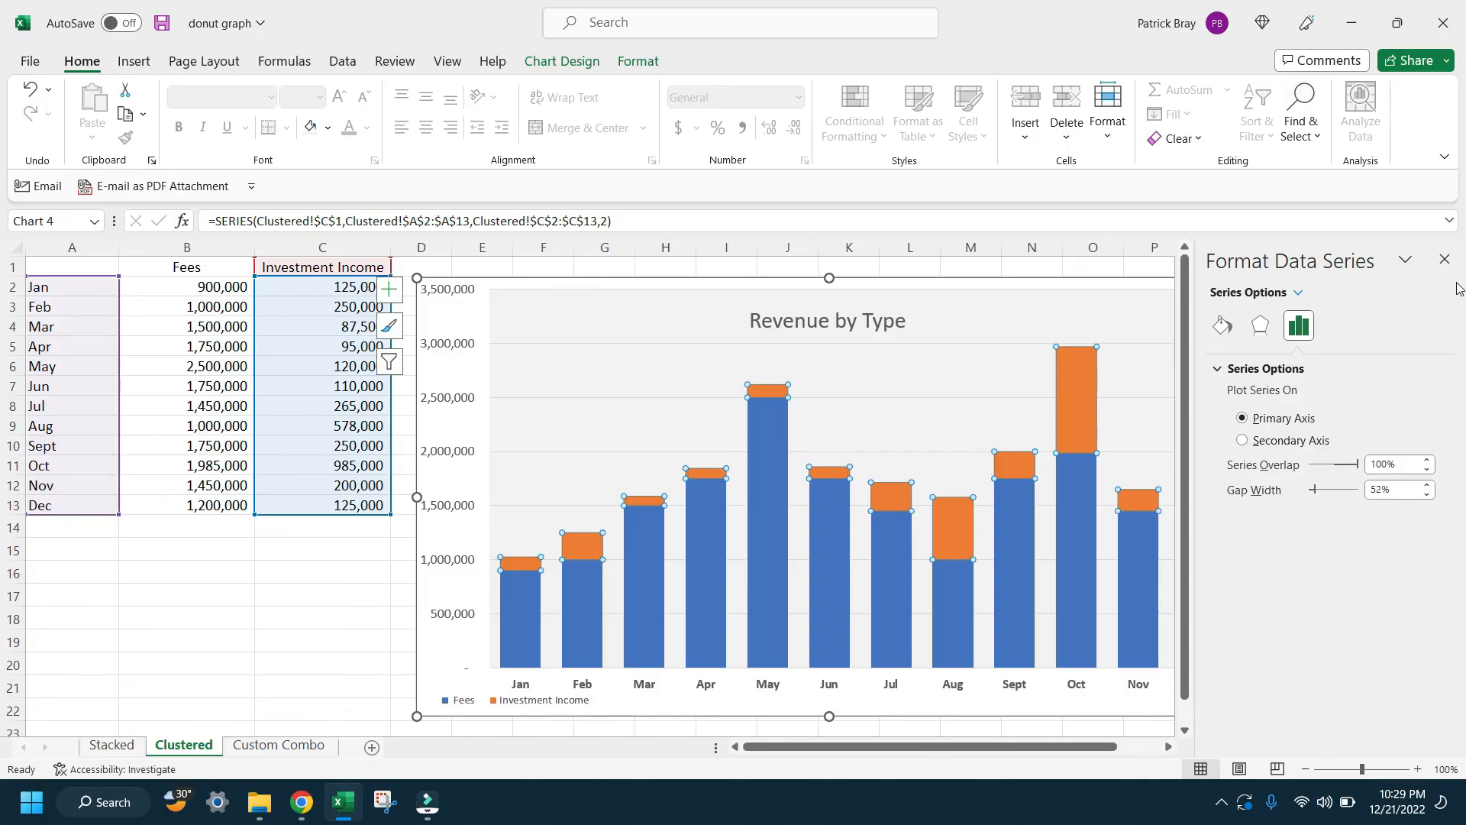
left_click(1444, 260)
left_click(920, 264)
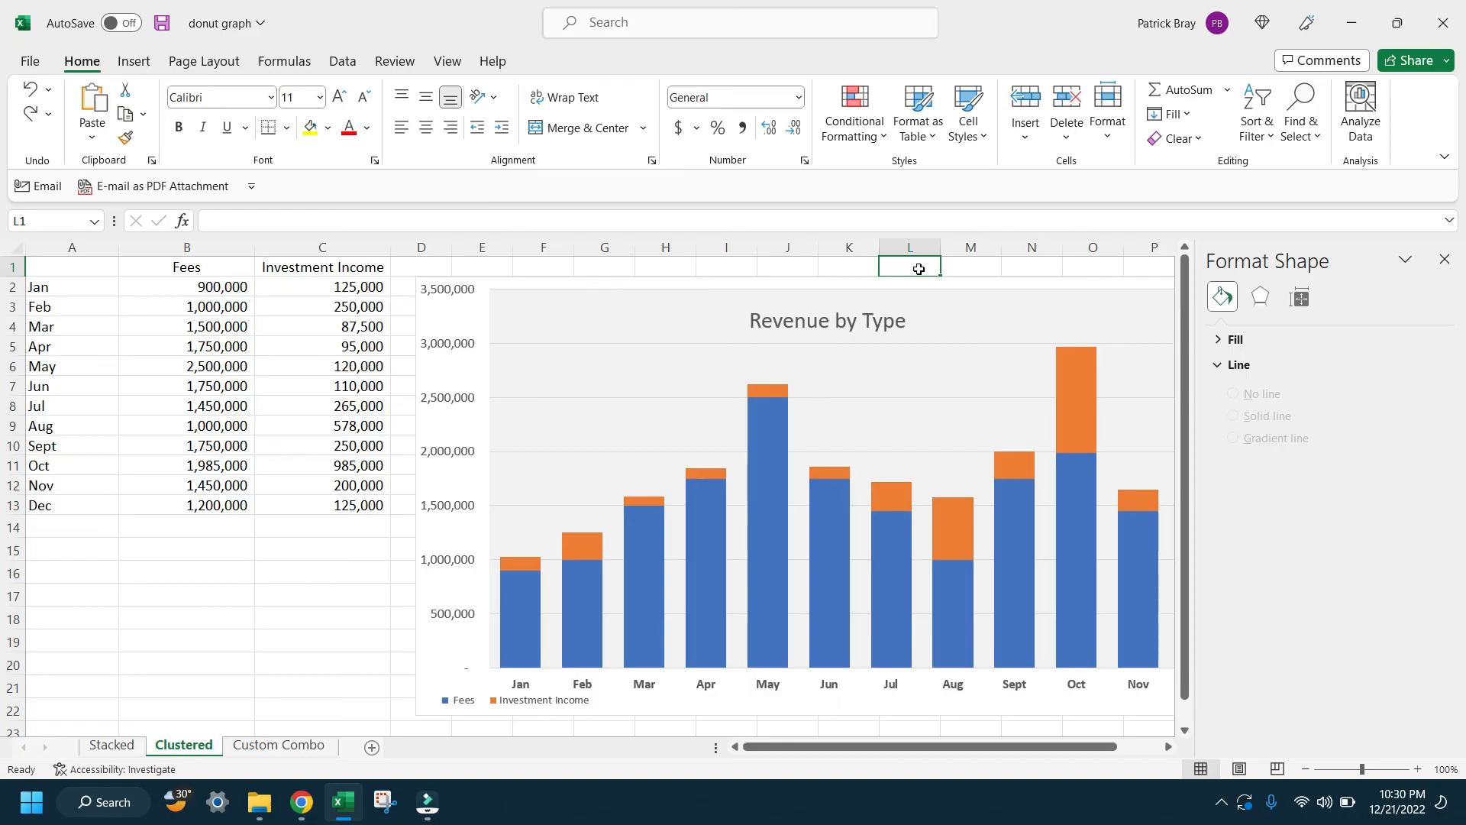
Move the Revenue by Type chart up to row 1, directly beside the data table, and close the formatting pane
left_click(520, 693)
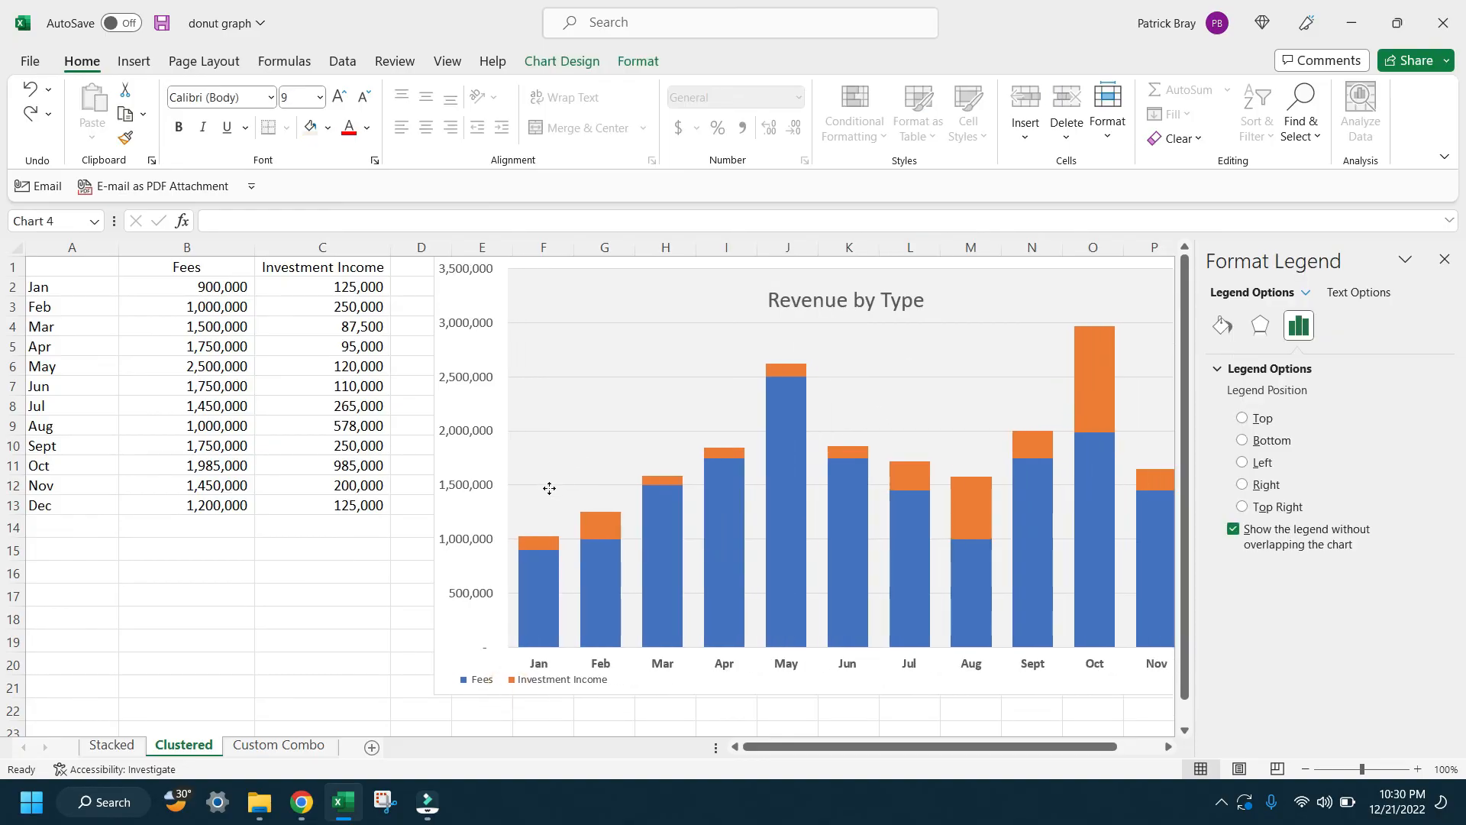
left_click_drag(527, 532, 513, 641)
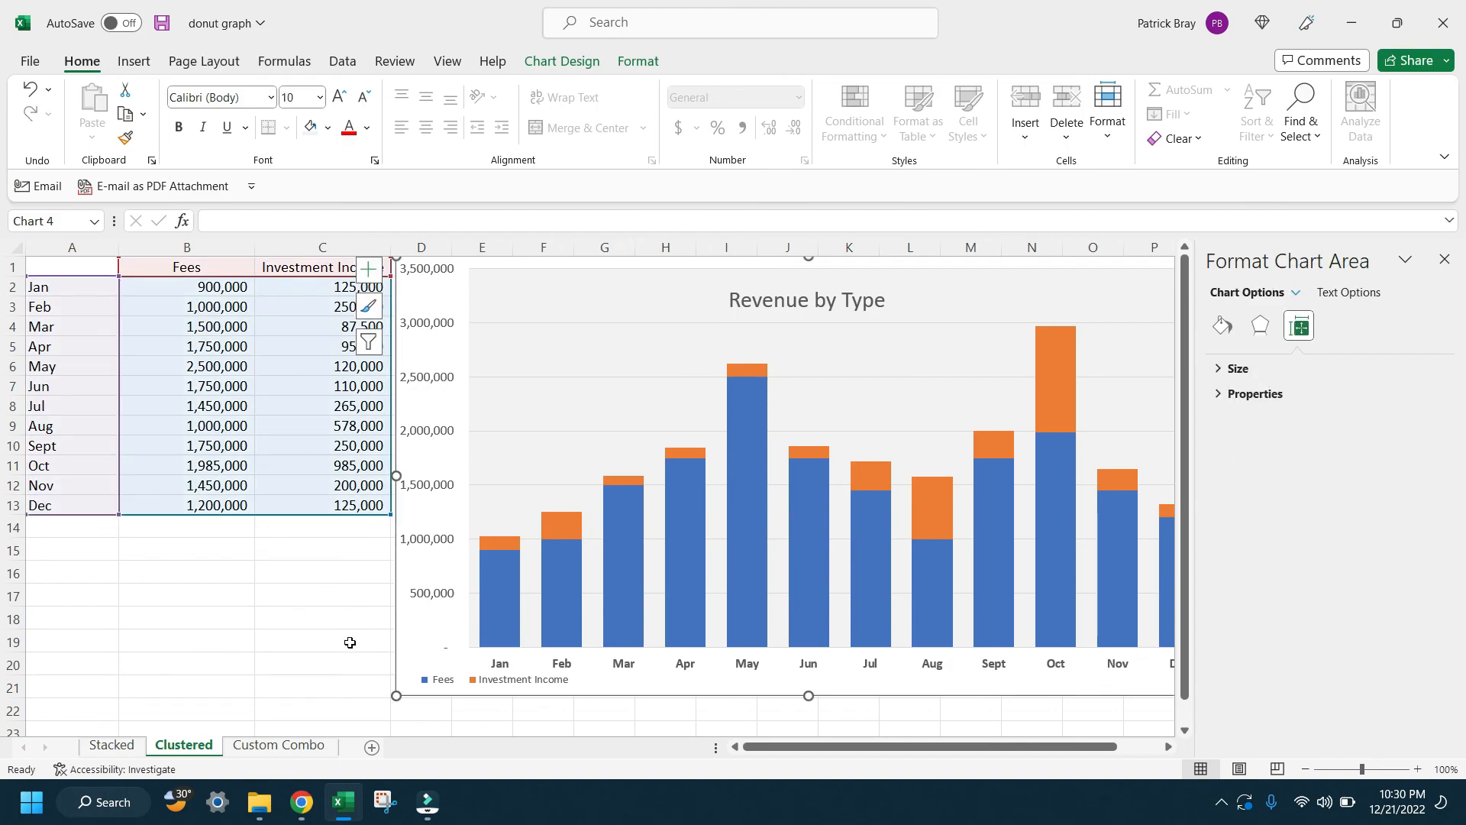
left_click(345, 641)
left_click(1443, 260)
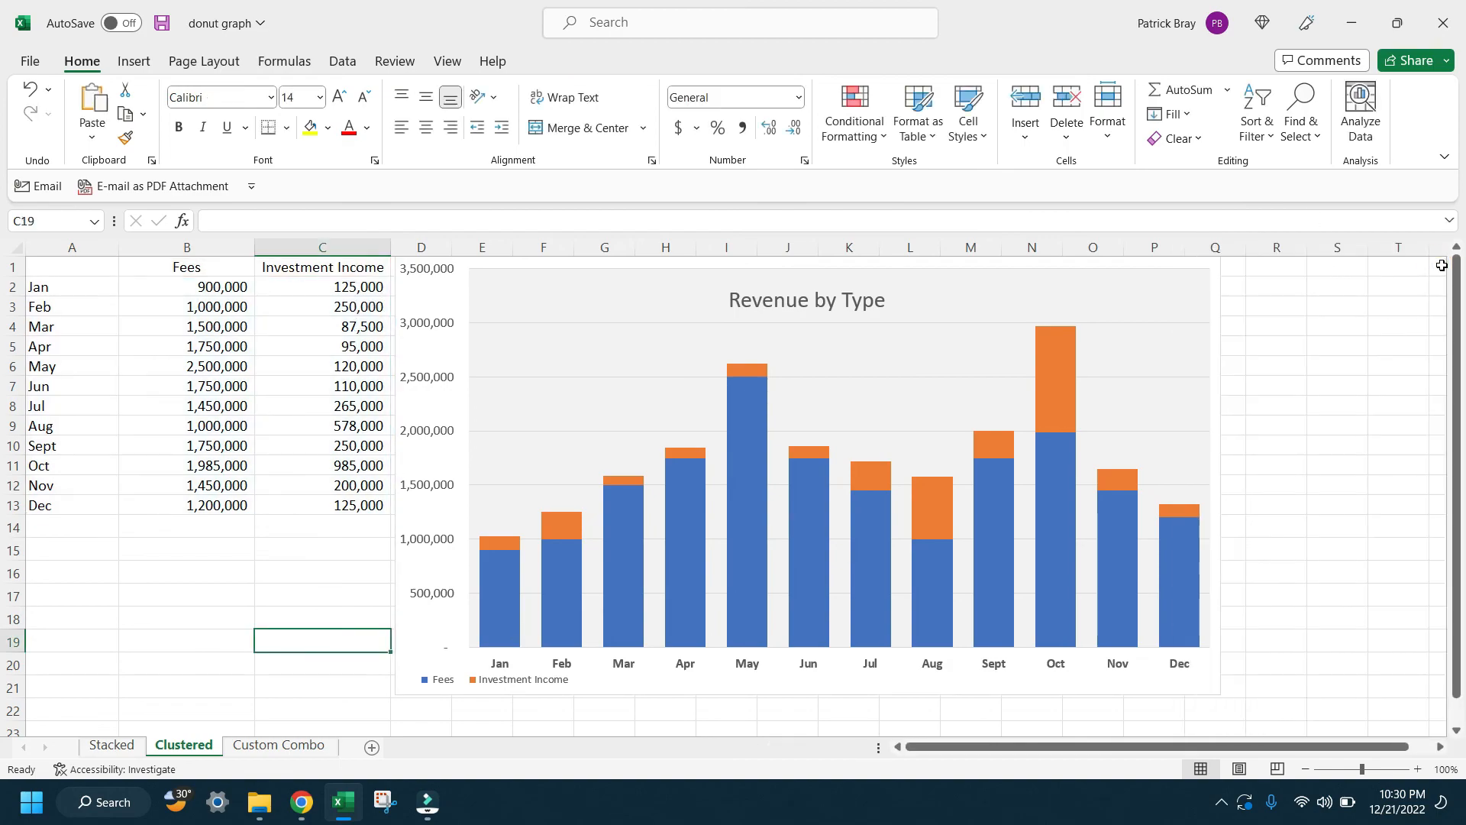